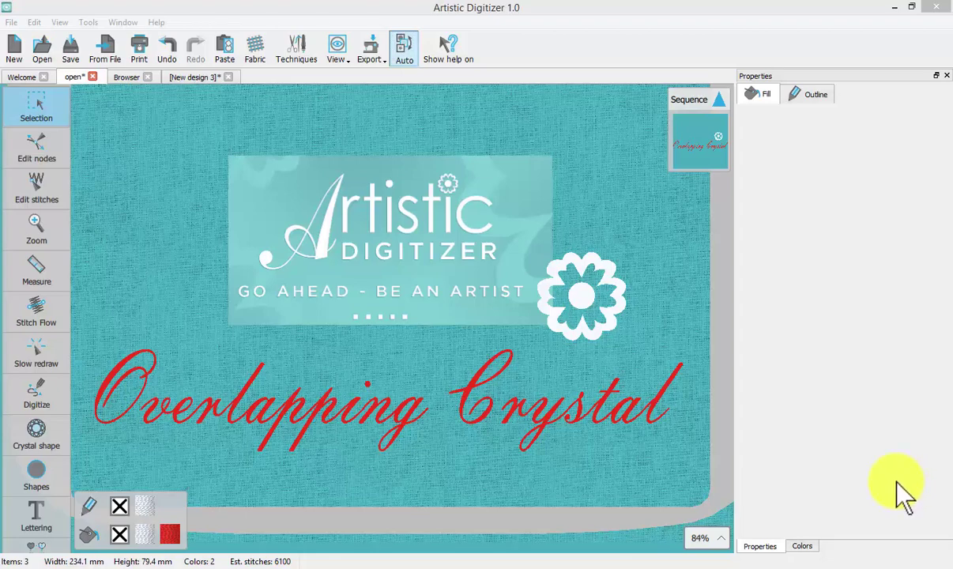
- Switch to the New design 3 document and draw a horizontal ellipse about 43.1 mm wide and 18.4 mm high
left_click(181, 78)
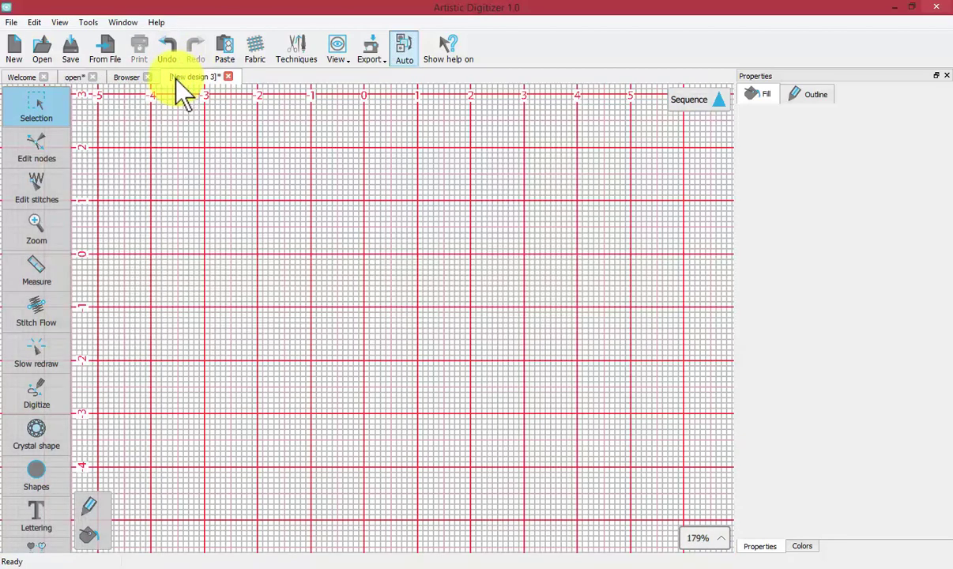
left_click(36, 474)
left_click(113, 471)
left_click_drag(255, 261, 485, 358)
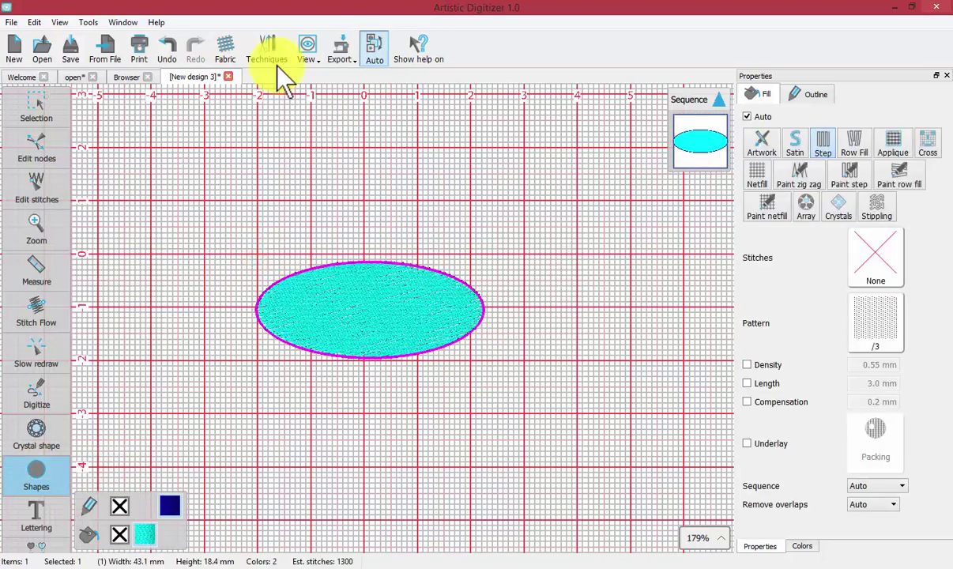
- Accept the enabled techniques and give the ellipse a Crystals fill of the Contour type
left_click(261, 48)
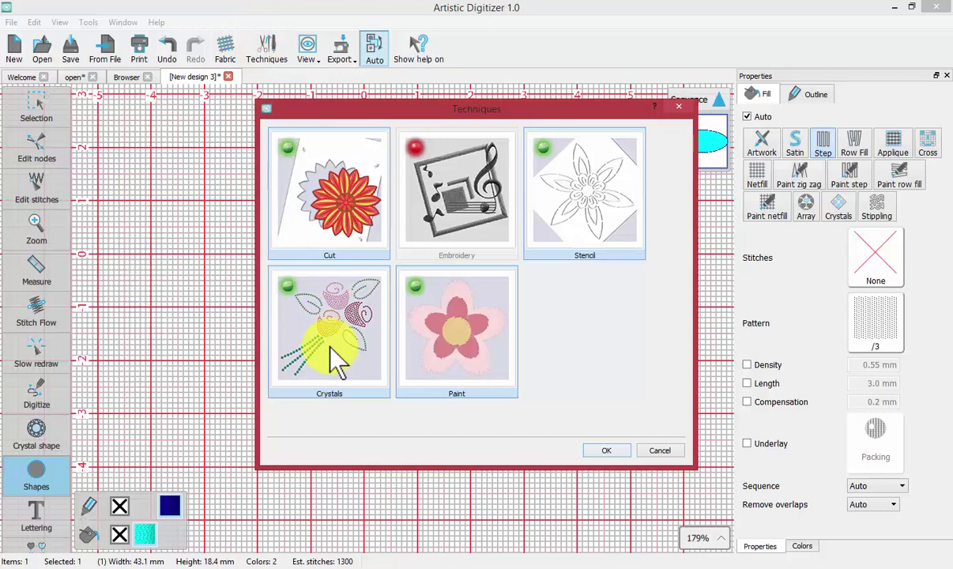
left_click(597, 451)
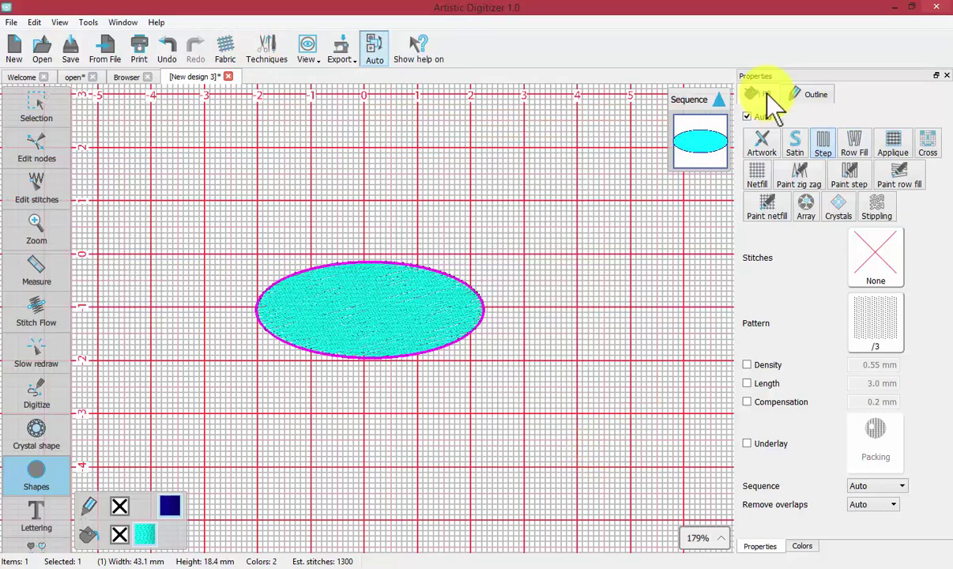
left_click(842, 210)
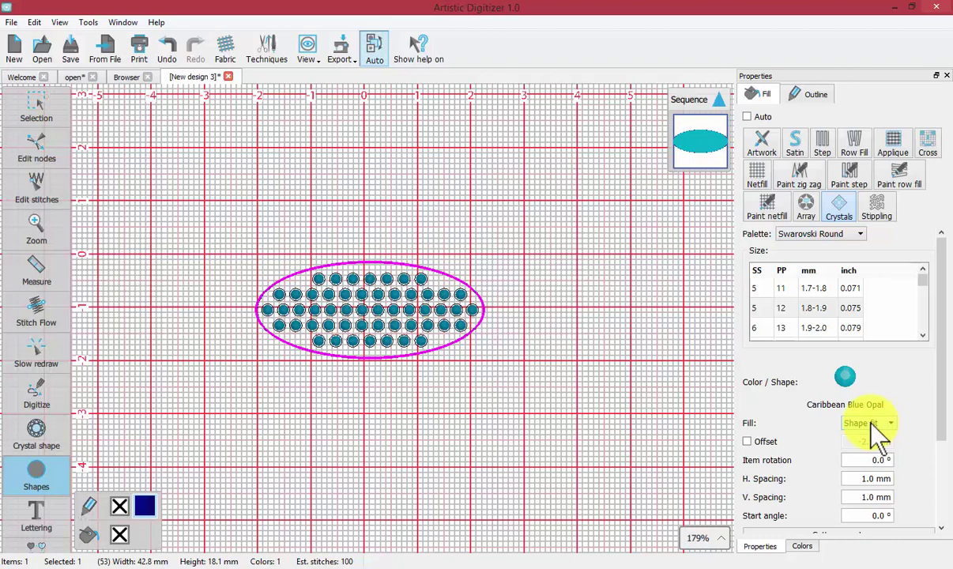
left_click(877, 427)
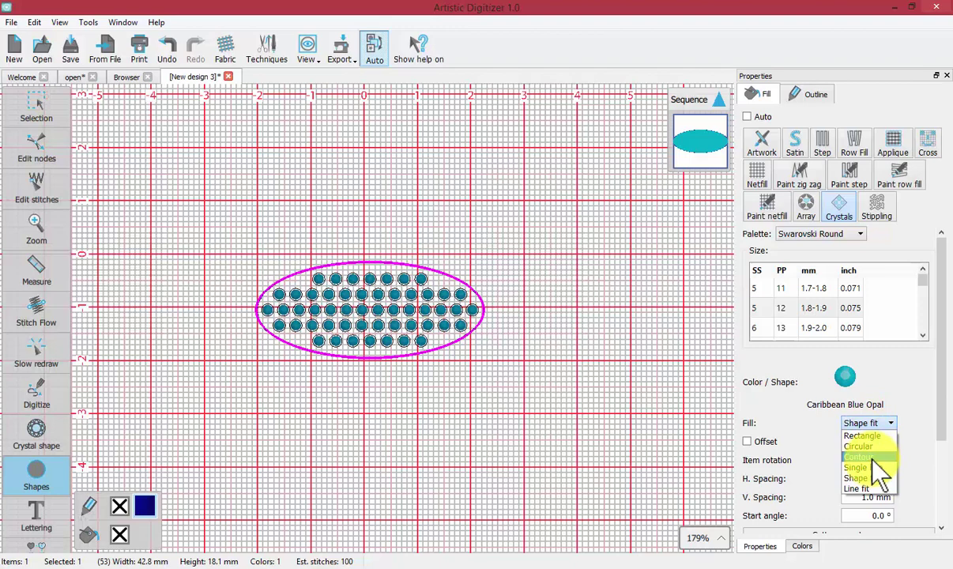
left_click(873, 458)
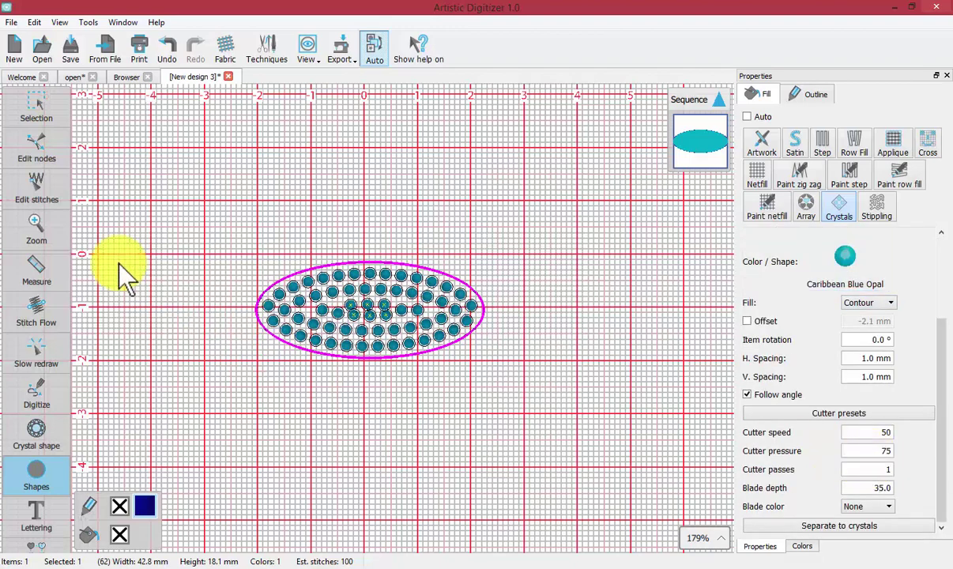
- Turn the Overlapping Crystals display off and back on to examine the marked crystals in the ellipse's centre
left_click(67, 237)
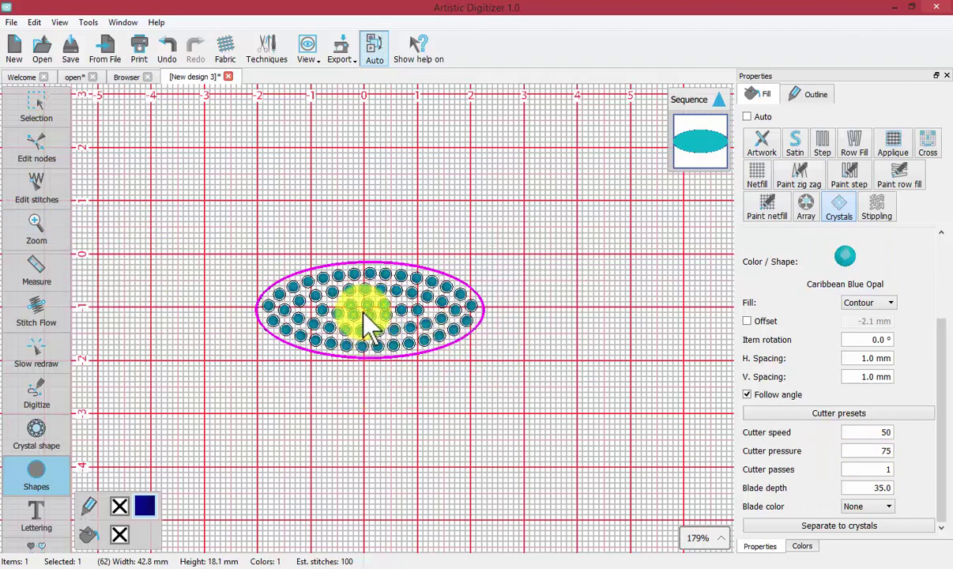
mouse_move(68, 226)
left_click(164, 225)
left_click_drag(268, 246, 481, 370)
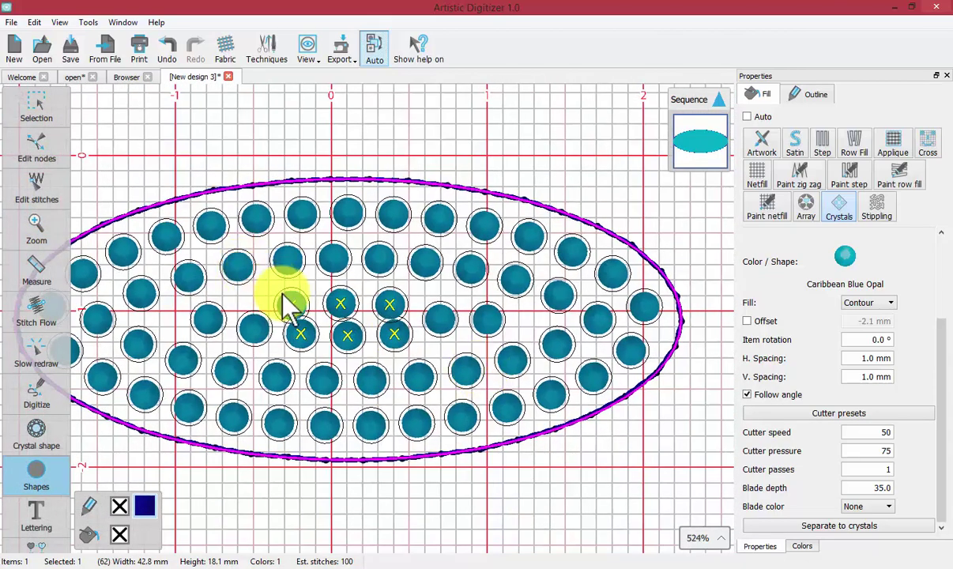
left_click(307, 333)
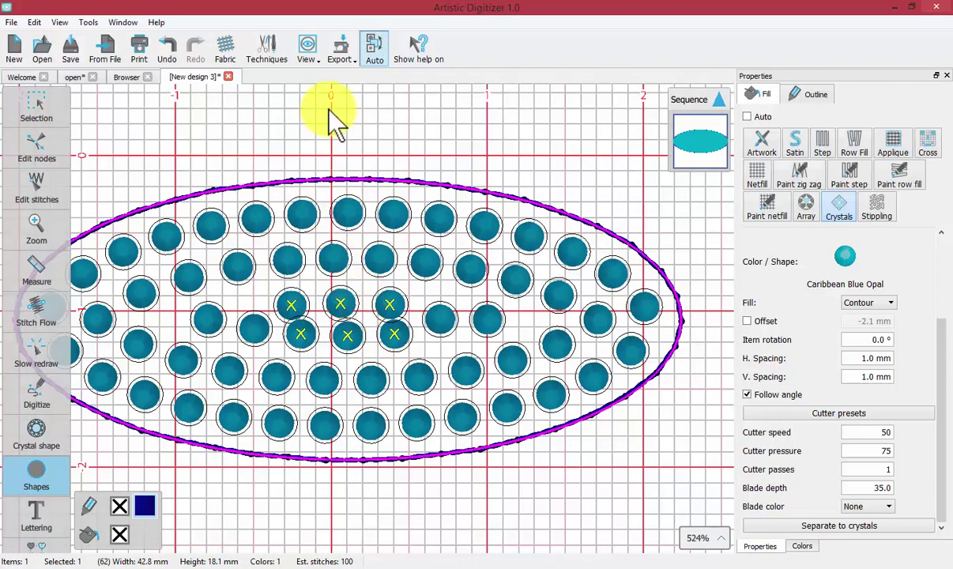
left_click(304, 55)
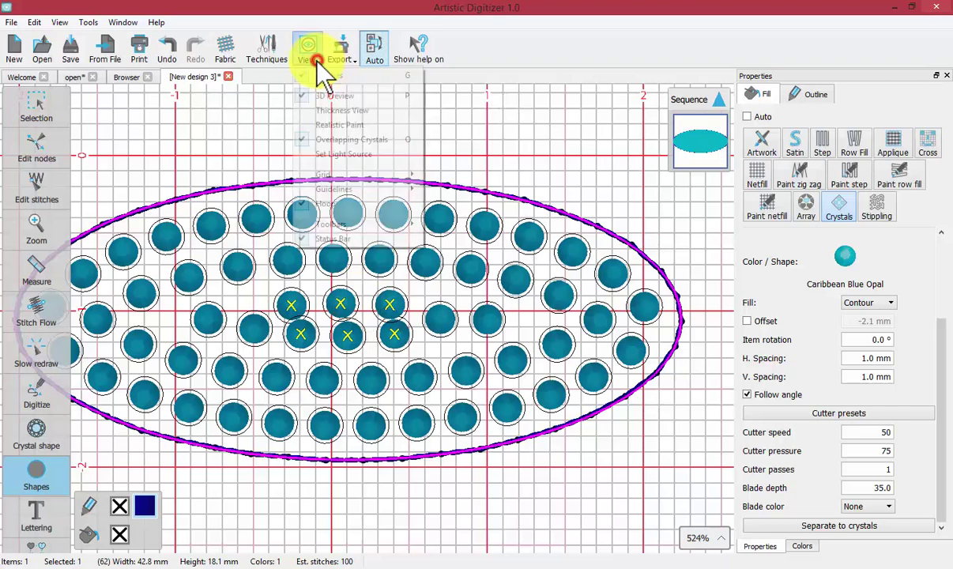
left_click(300, 141)
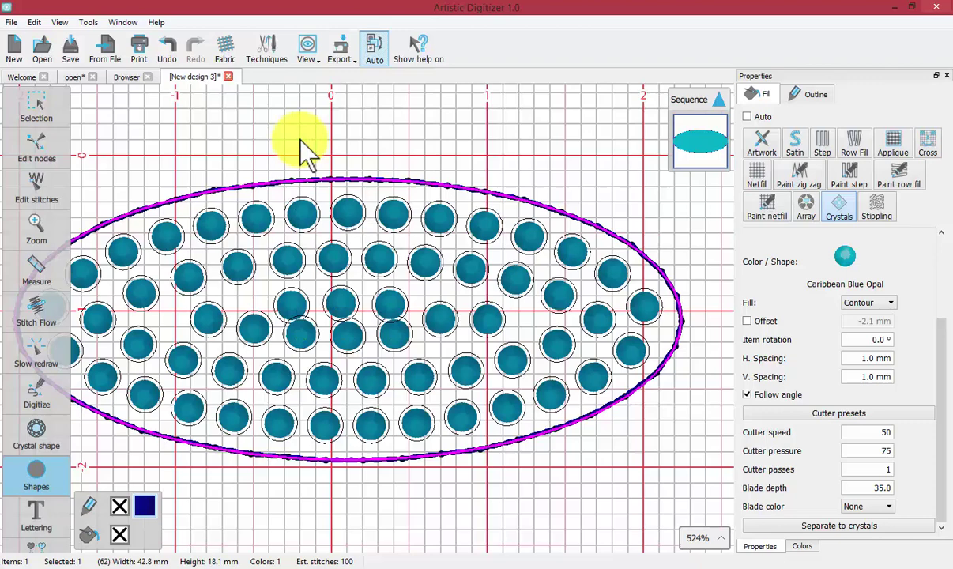
left_click(309, 54)
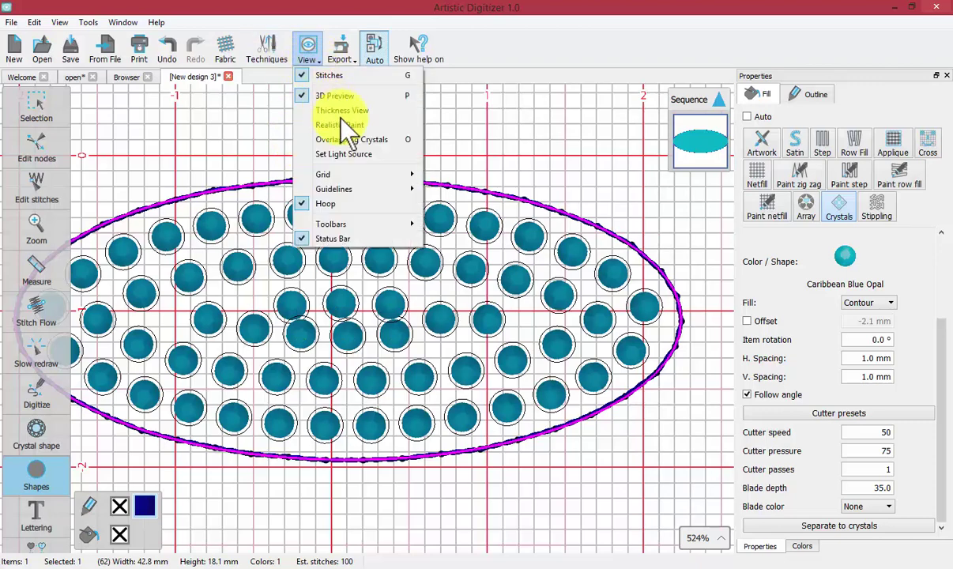
left_click(348, 137)
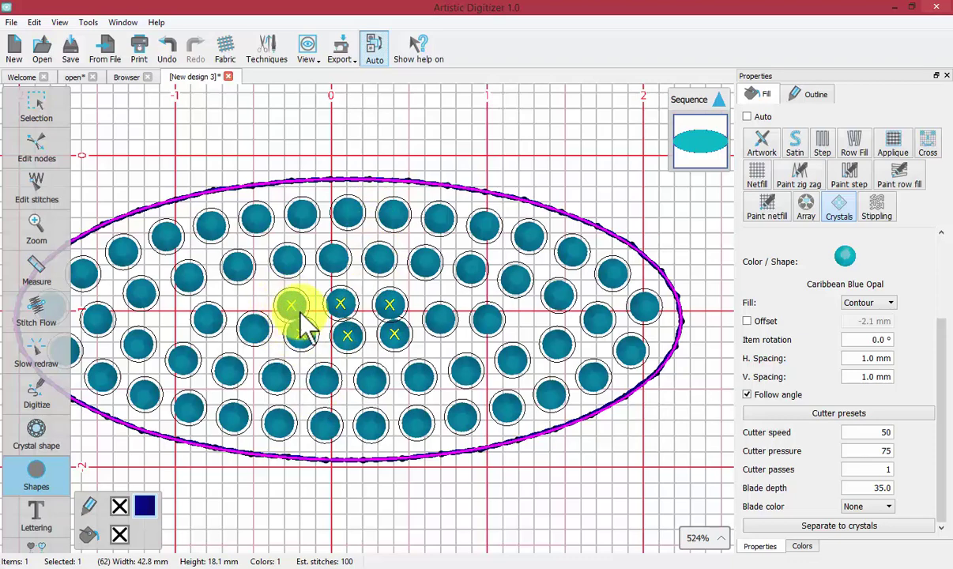
left_click(299, 322)
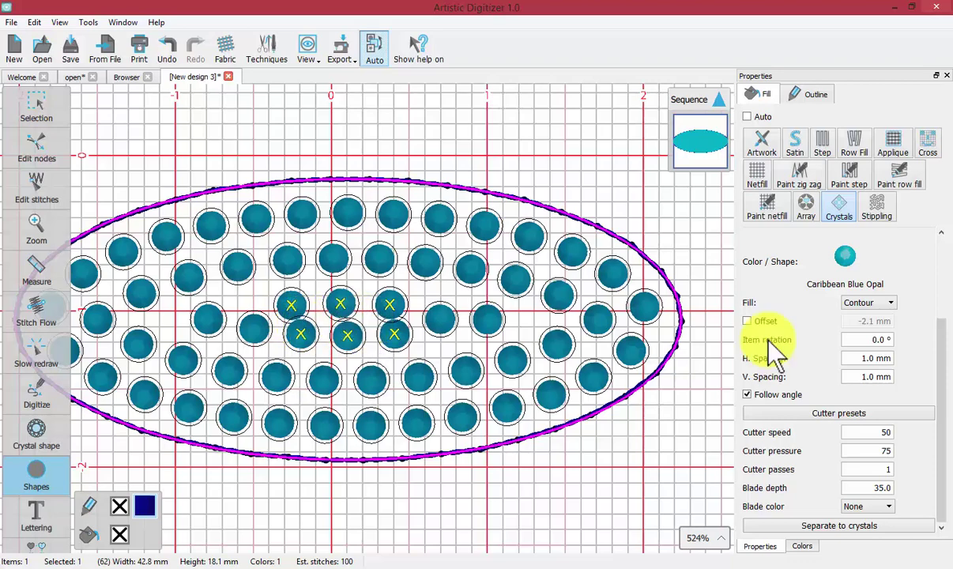
- Try the Rectangle and Circular crystal fill types on the ellipse and return to Contour
left_click(858, 305)
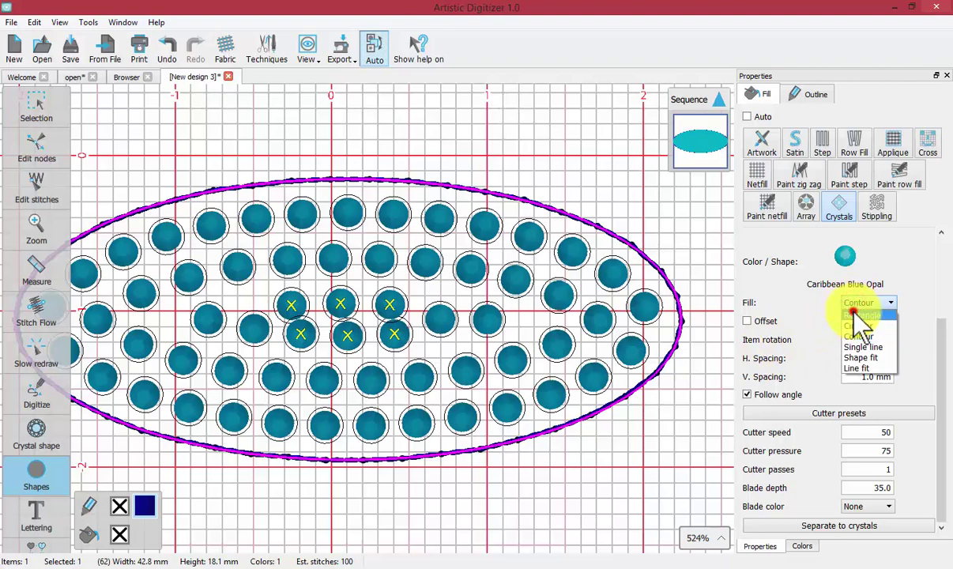
left_click(856, 314)
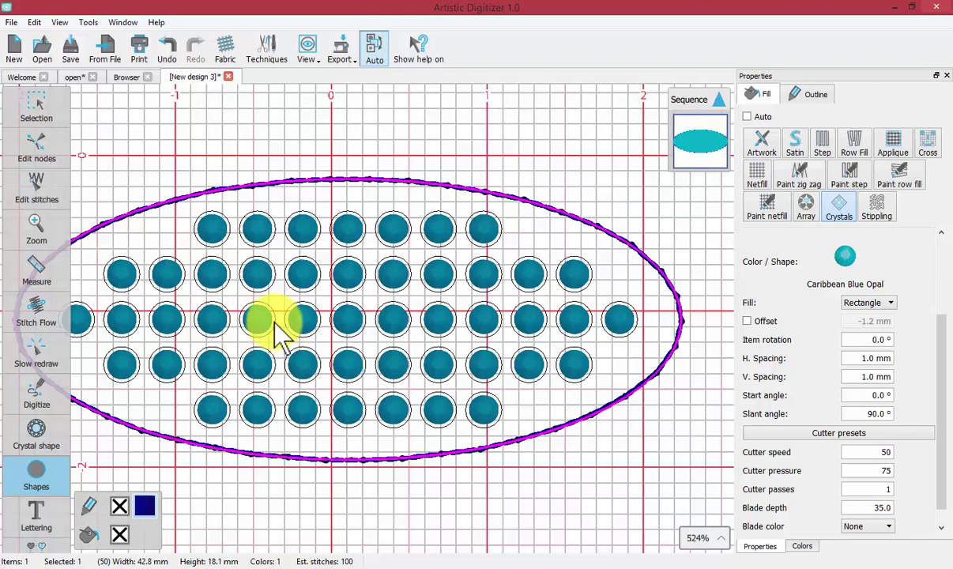
scroll(276, 325, "down", 1)
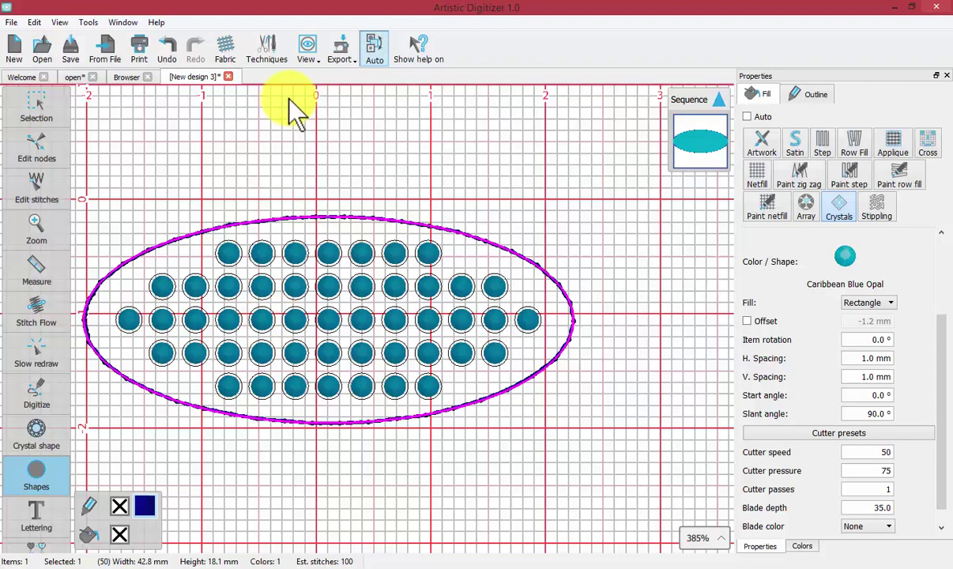
left_click(883, 305)
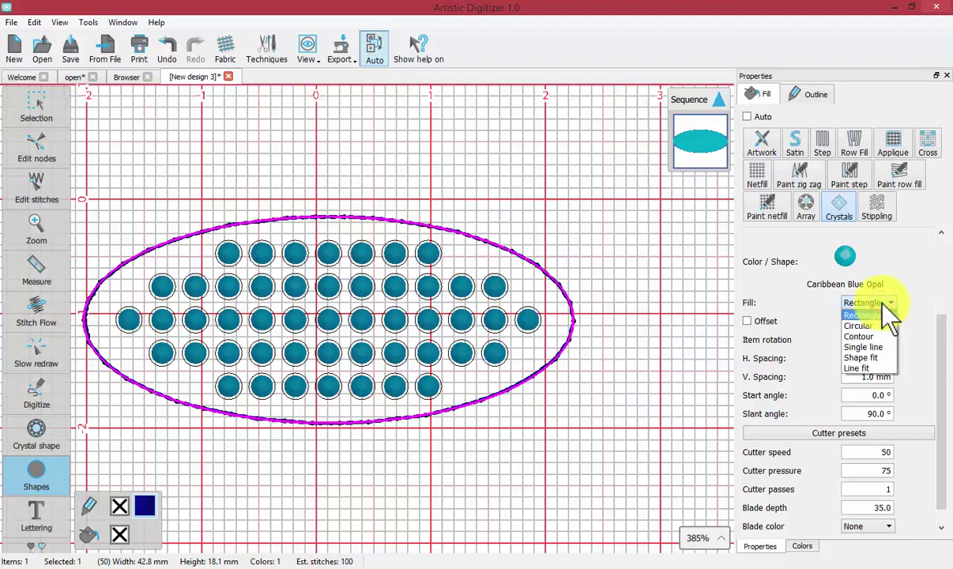
left_click(874, 325)
left_click(875, 304)
left_click(870, 335)
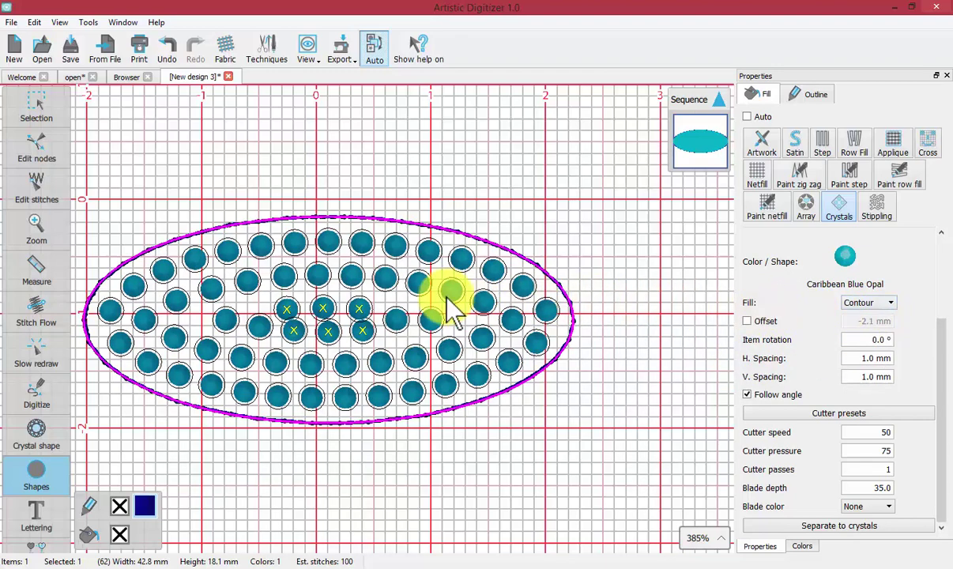
- Separate the ellipse's contour fill into crystals and ungroup them into individually editable stones
left_click(862, 527)
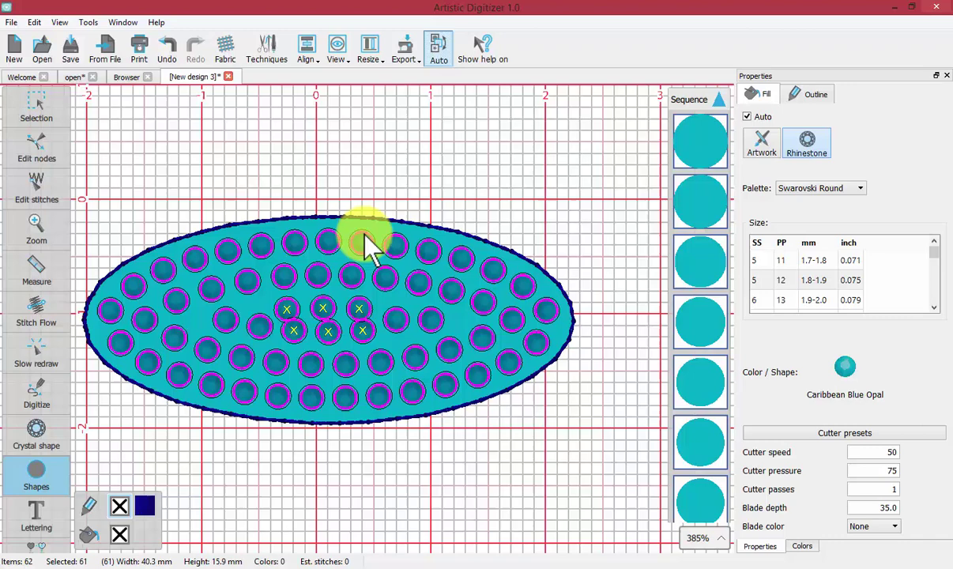
left_click(39, 100)
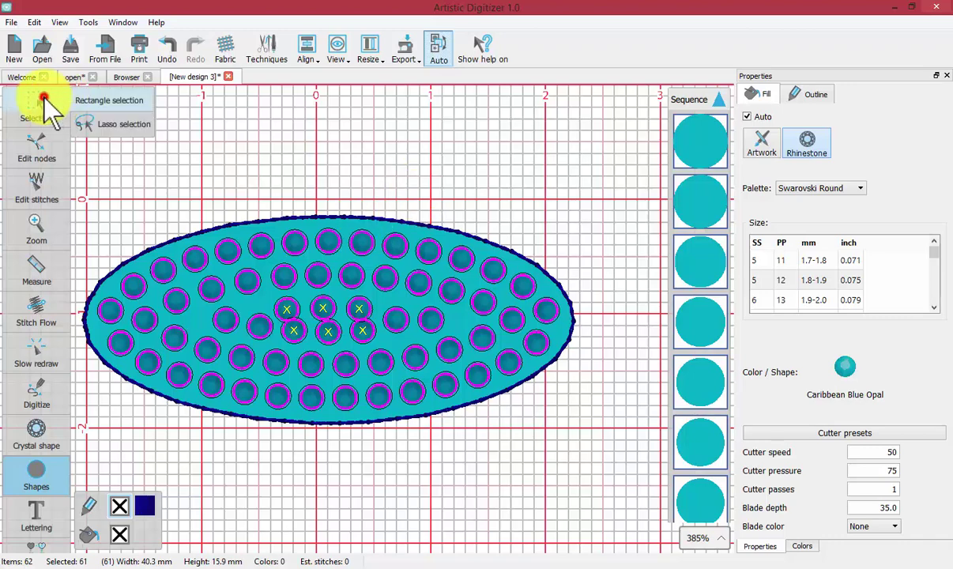
left_click(483, 163)
left_click(427, 251)
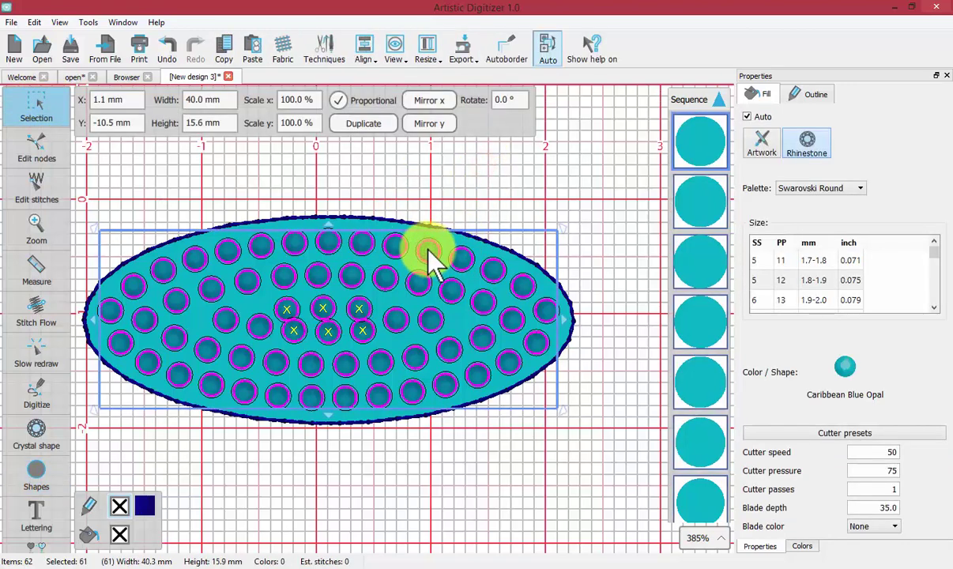
right_click(427, 251)
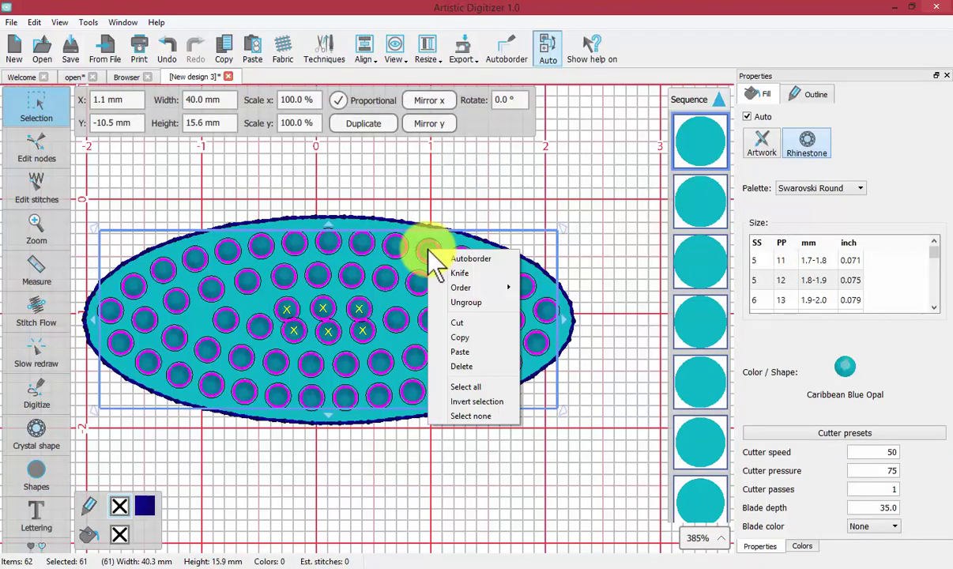
left_click(472, 294)
left_click(604, 222)
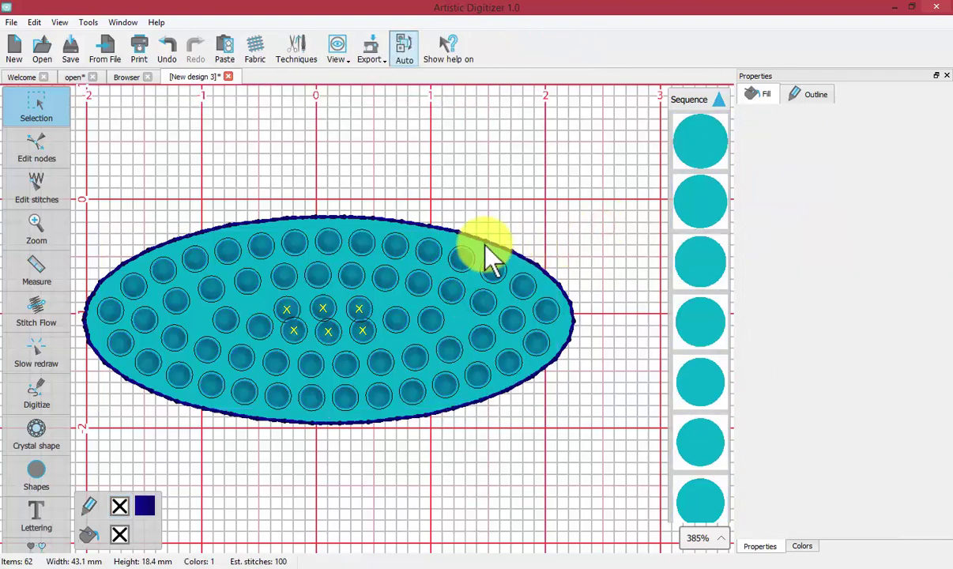
- Delete the leftmost overlapping crystal in the upper row at the ellipse's centre
left_click(427, 251)
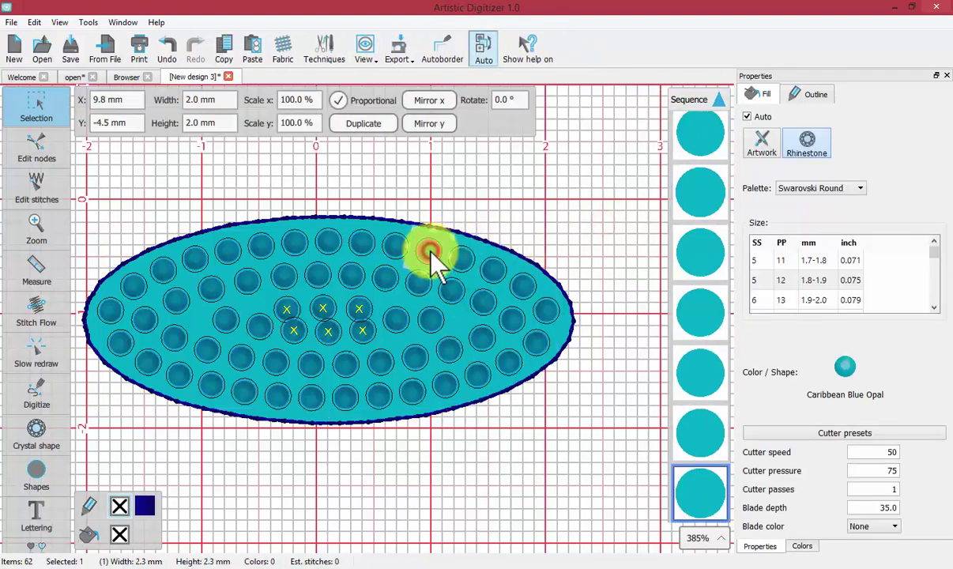
left_click(360, 242)
left_click(22, 220)
left_click_drag(197, 244, 438, 381)
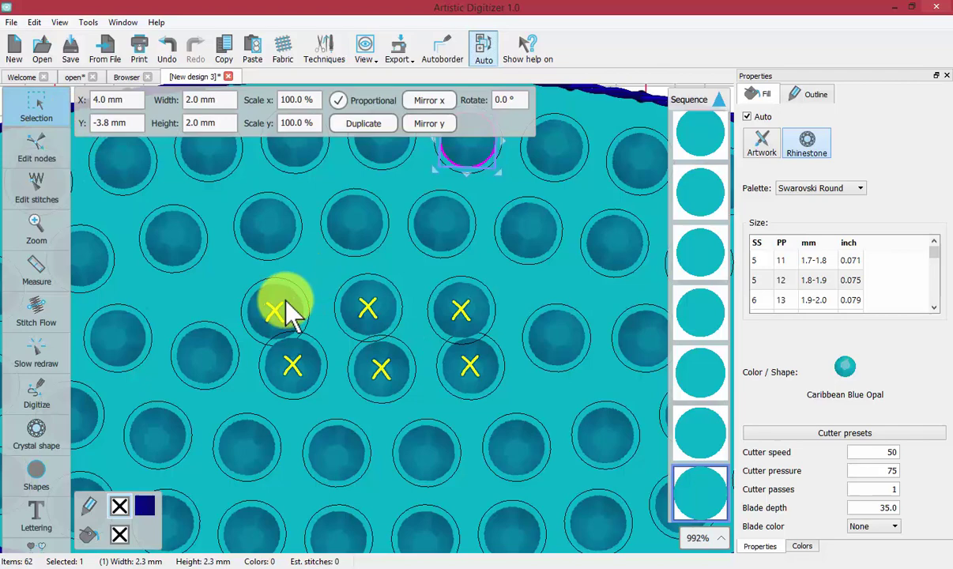
left_click(283, 302)
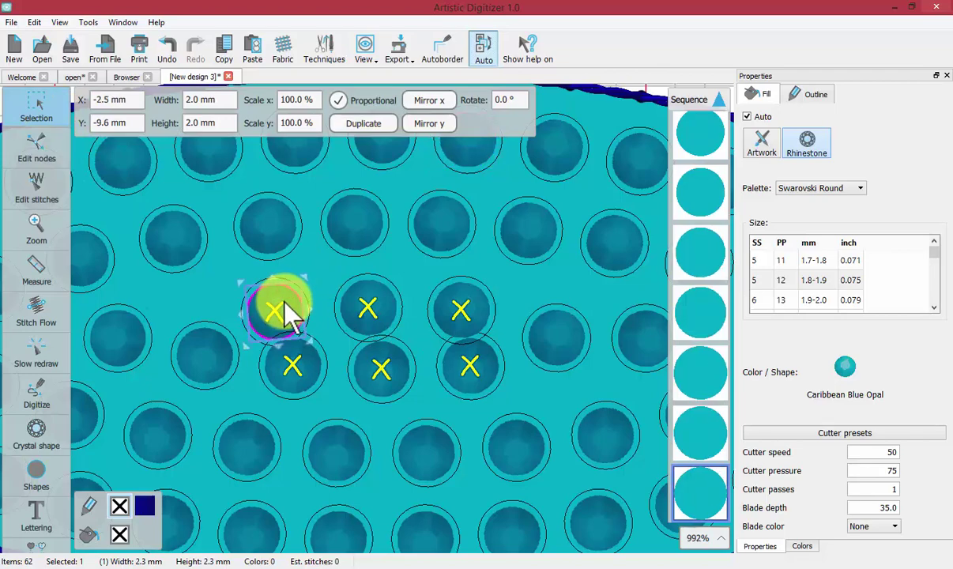
key("Delete")
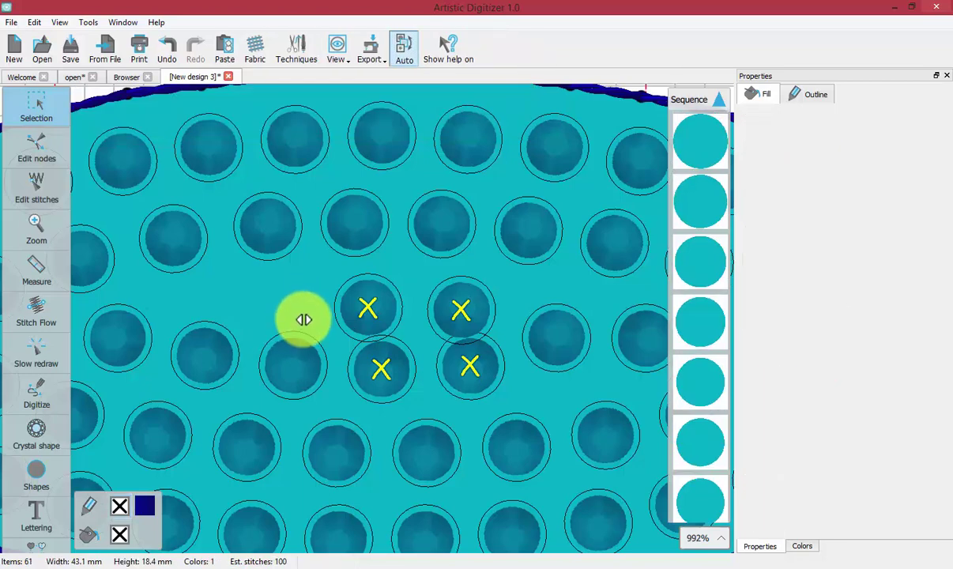
- Move the remaining overlapping crystals in the ellipse's centre apart so they no longer touch
left_click(365, 308)
left_click_drag(365, 308, 484, 376)
left_click(476, 370)
- Copy and paste a crystal from the central upper row and place the duplicate in the gap at that row's left end
left_click(432, 302)
left_click(224, 49)
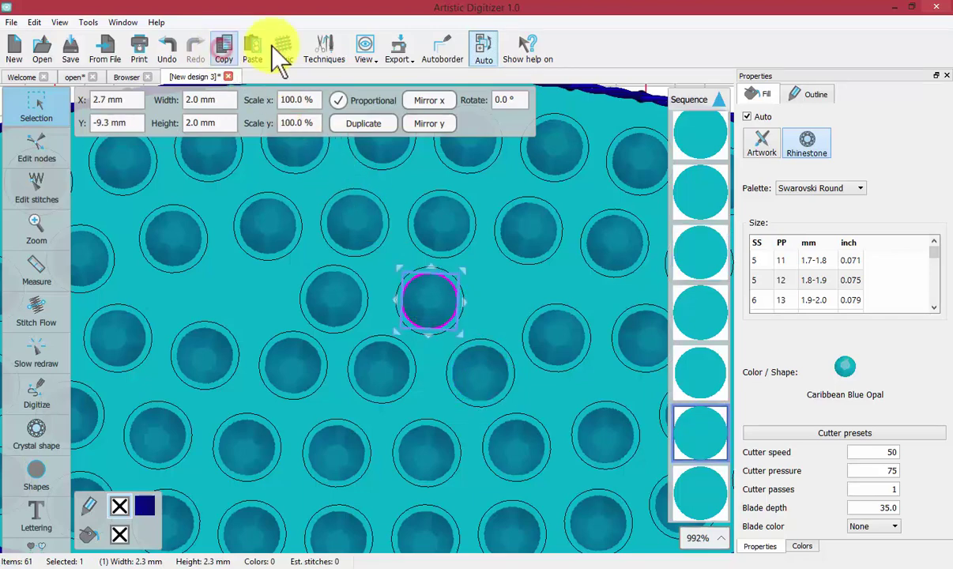
left_click(251, 47)
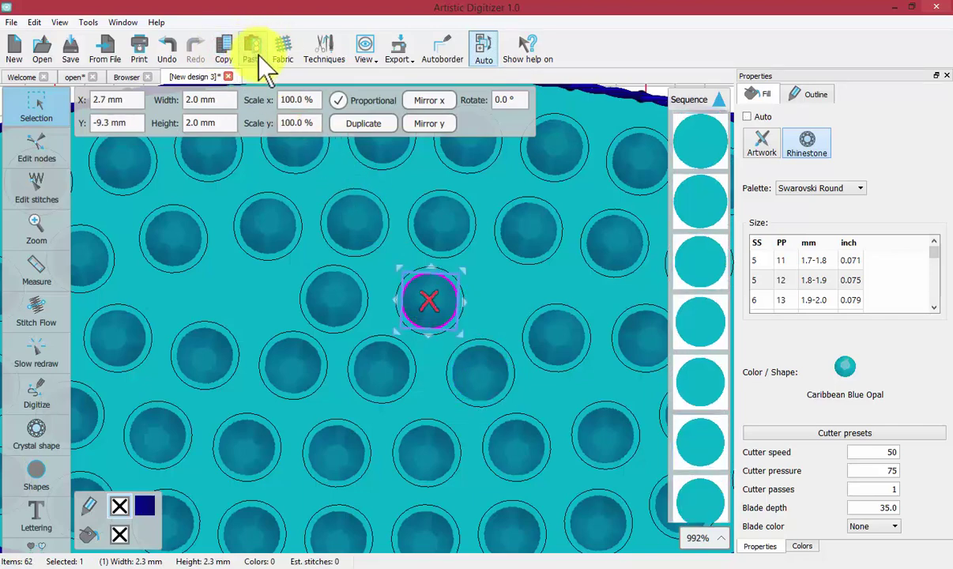
left_click(437, 307)
left_click_drag(437, 307, 475, 300)
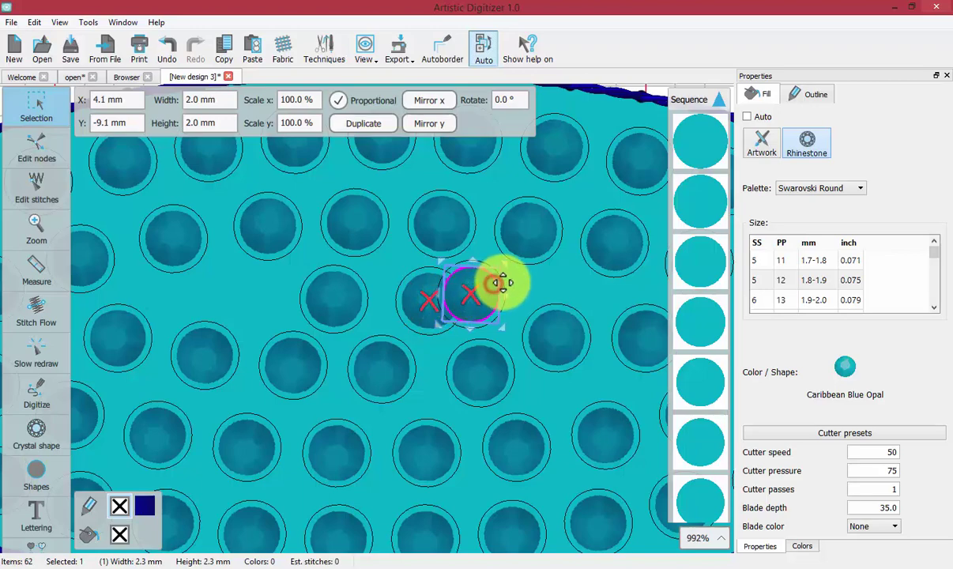
left_click_drag(496, 279, 513, 281)
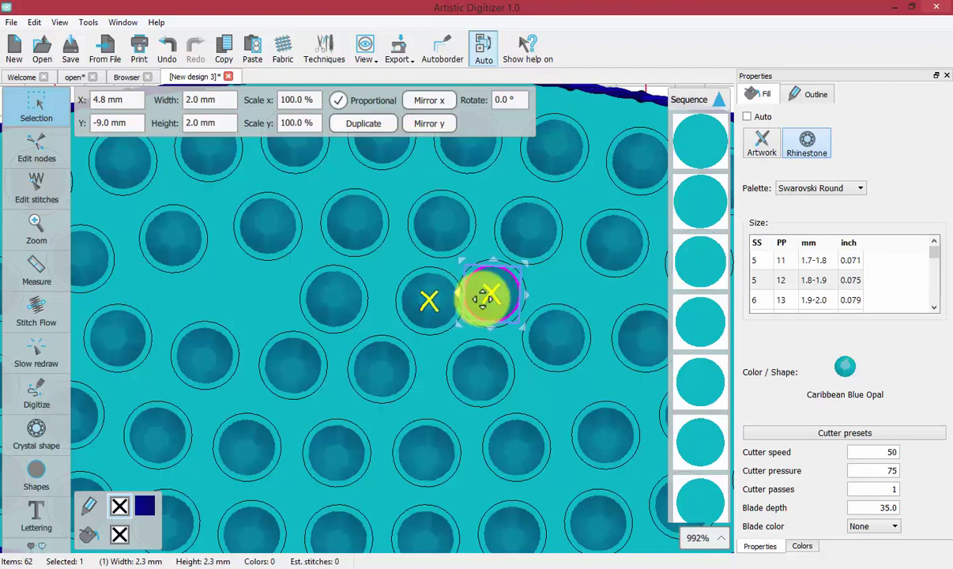
left_click_drag(492, 297, 255, 301)
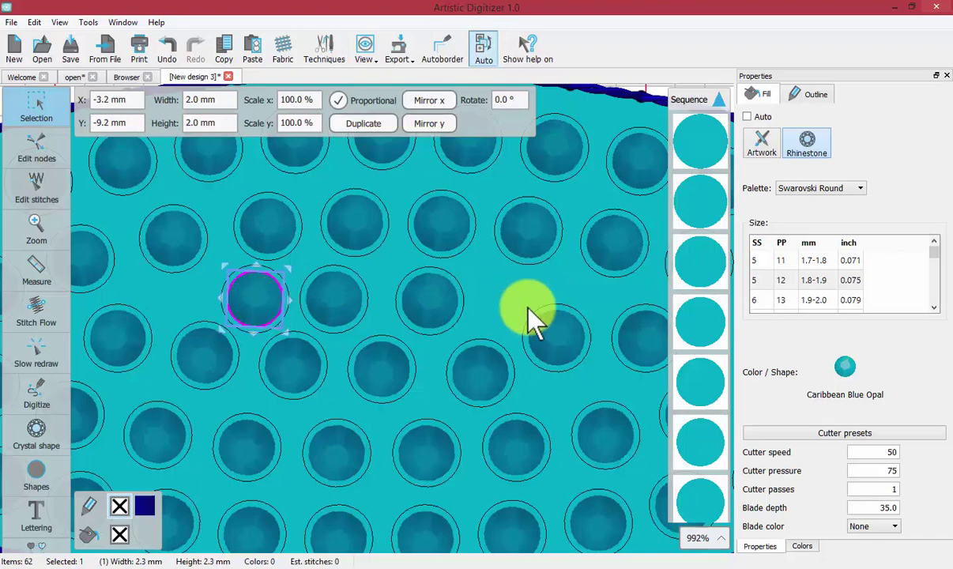
left_click(506, 291)
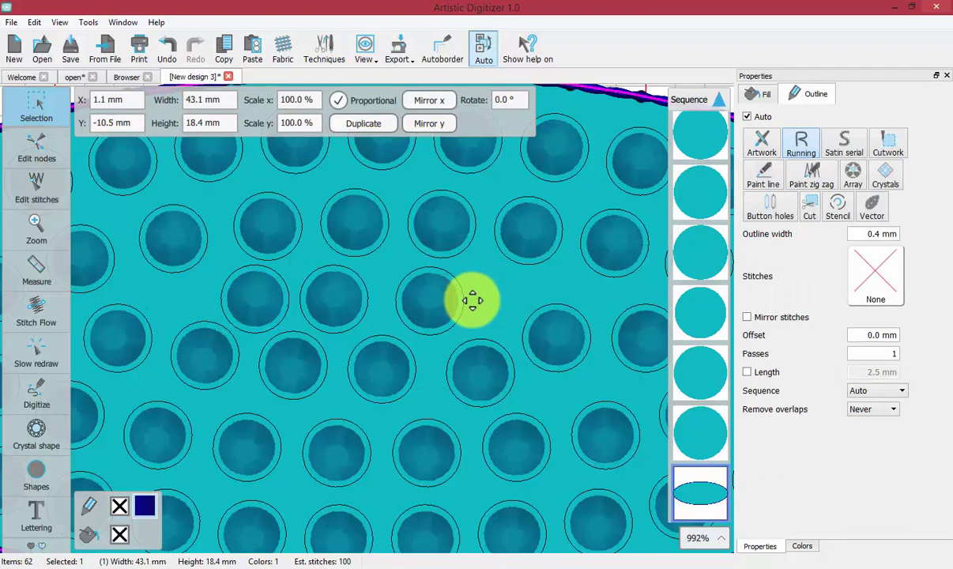
- Open the ASC-00015.cmx bulldog sample from the Artistic Digitizer 1.0 Samples folder as a new design
scroll(471, 300, "down", 2)
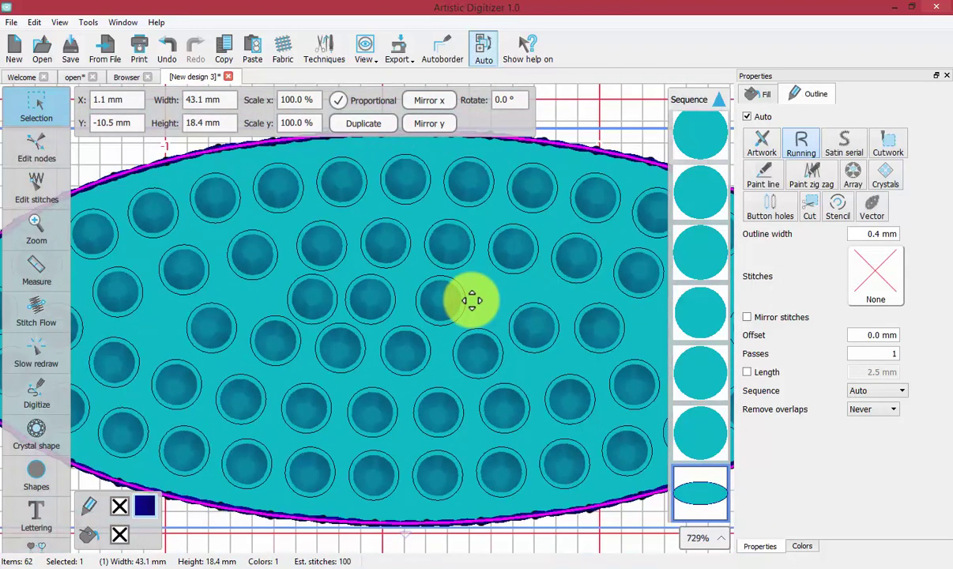
scroll(472, 301, "down", 2)
scroll(472, 301, "down", 1)
left_click(127, 77)
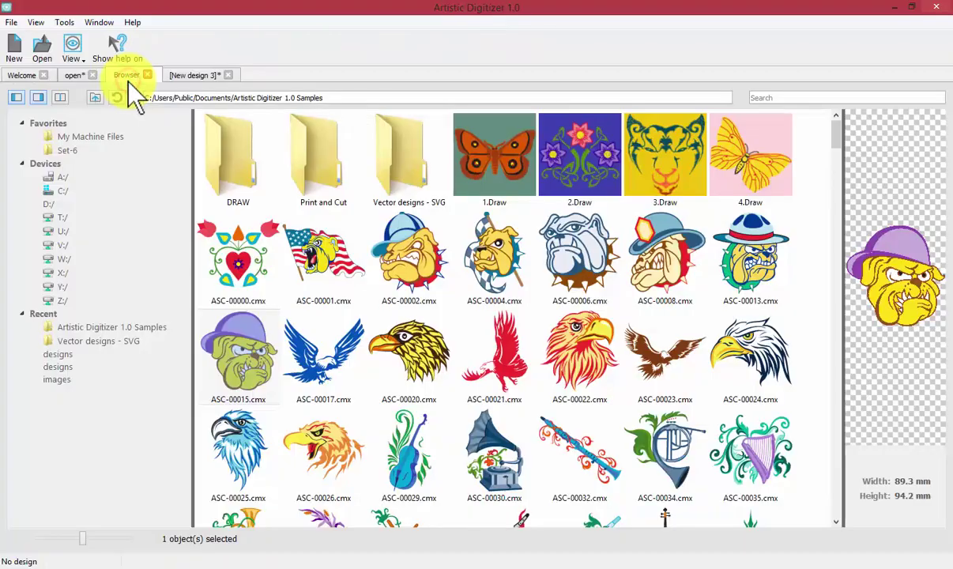
double_click(239, 340)
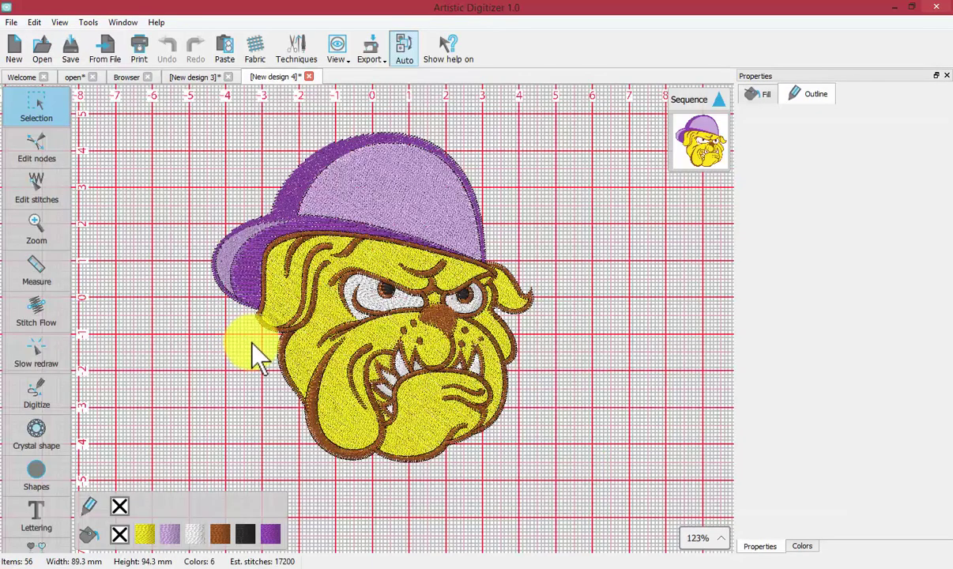
- Change the fill of the cap's lilac front panel and of the dark purple cap area around it to crystals
left_click(361, 188)
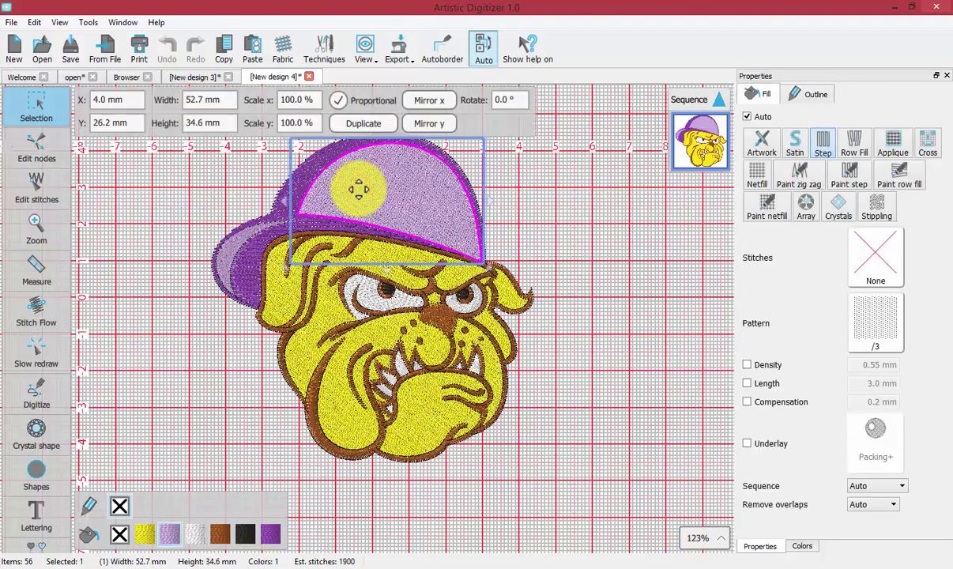
left_click(841, 205)
left_click(522, 169)
scroll(235, 202, "up", 1)
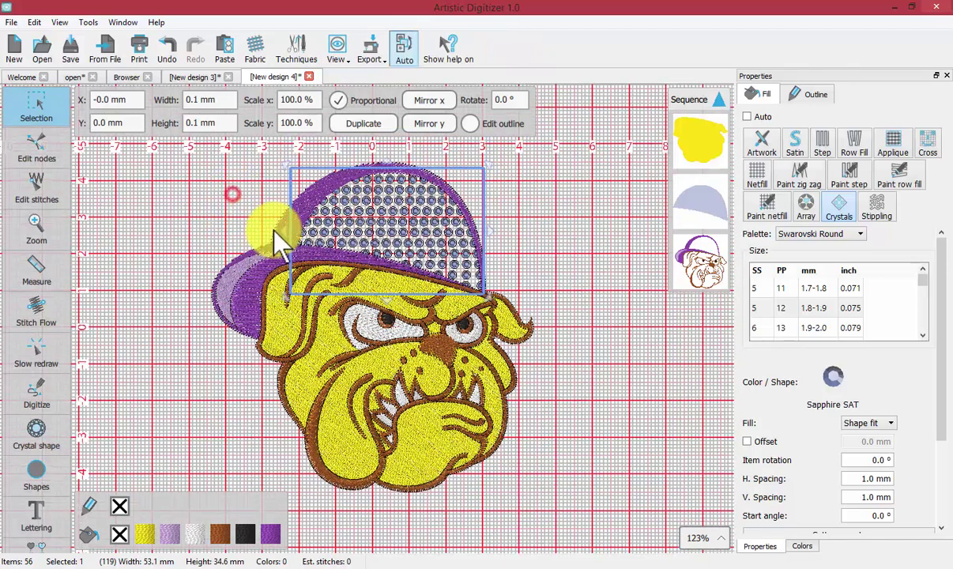
left_click(275, 243)
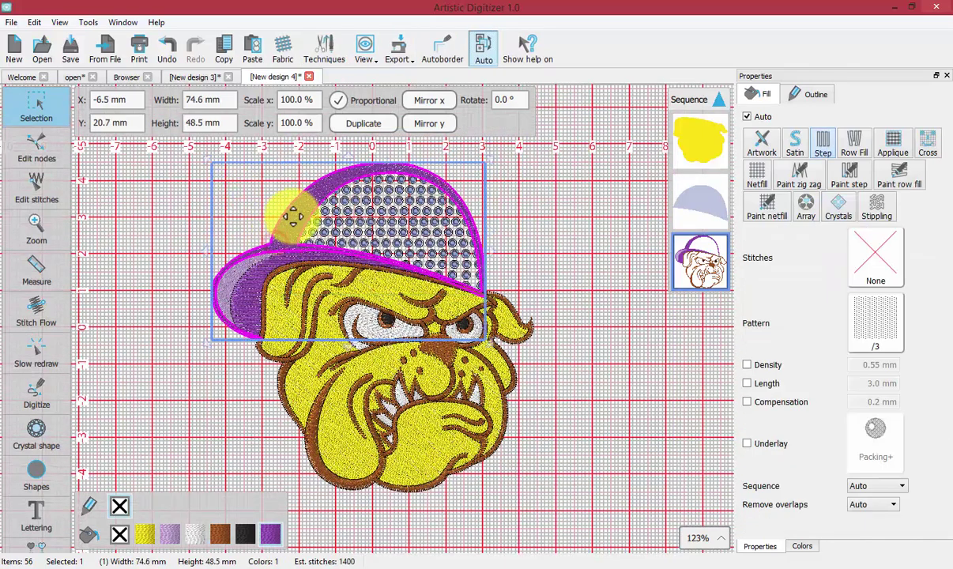
left_click(836, 210)
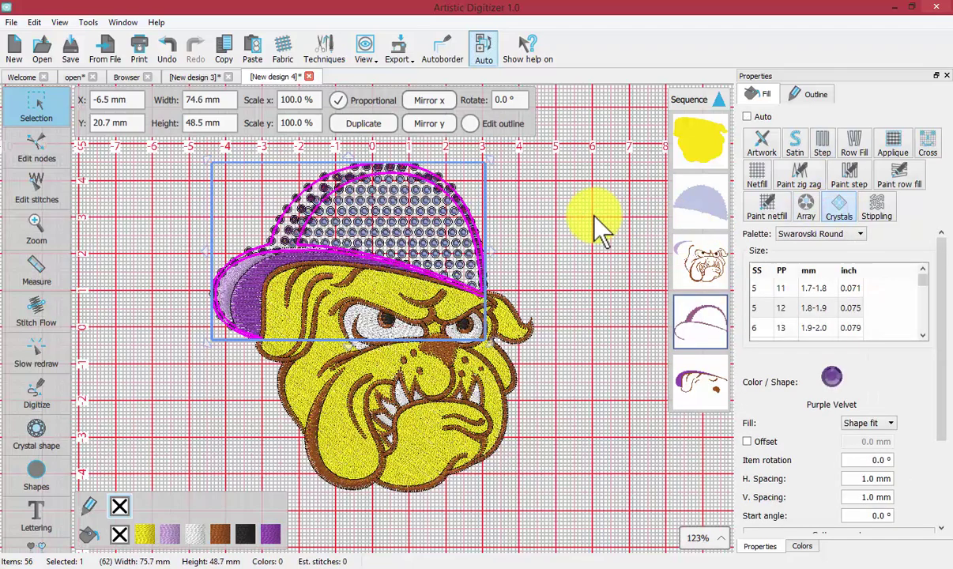
- Examine the cap's upper edge closely for crystals of the two fills that overlap each other
left_click(33, 231)
left_click(90, 222)
left_click_drag(230, 164, 368, 240)
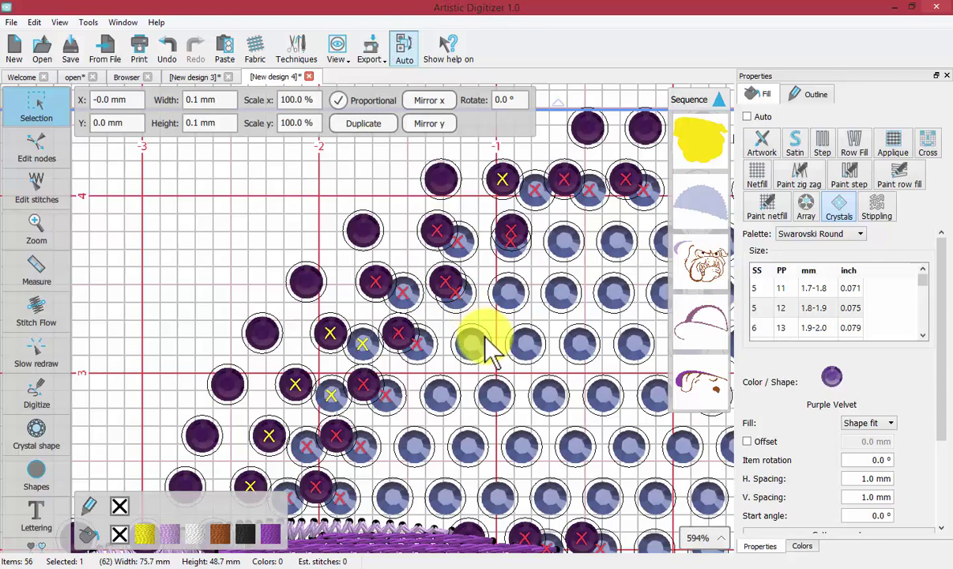
scroll(490, 349, "down", 4)
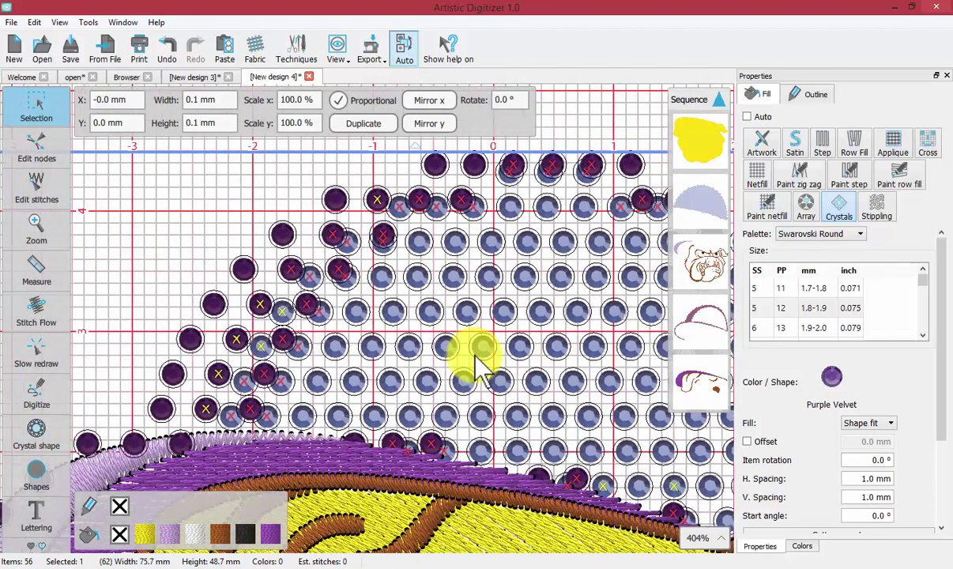
scroll(498, 372, "down", 1)
scroll(542, 384, "down", 2)
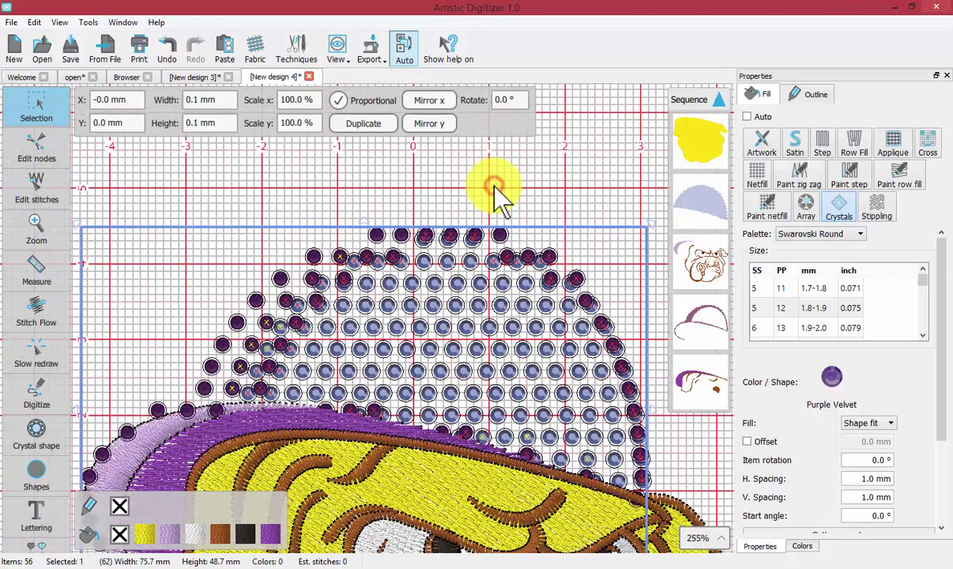
- Enable the offset for the front panel's crystal fill, try 2.0 mm and set it to -2.0 mm
left_click(468, 300)
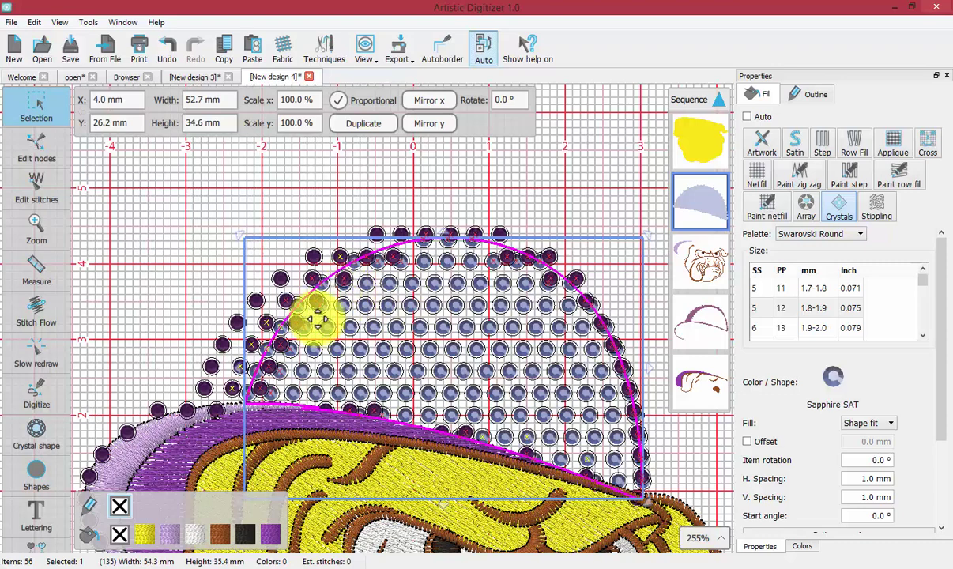
left_click(746, 442)
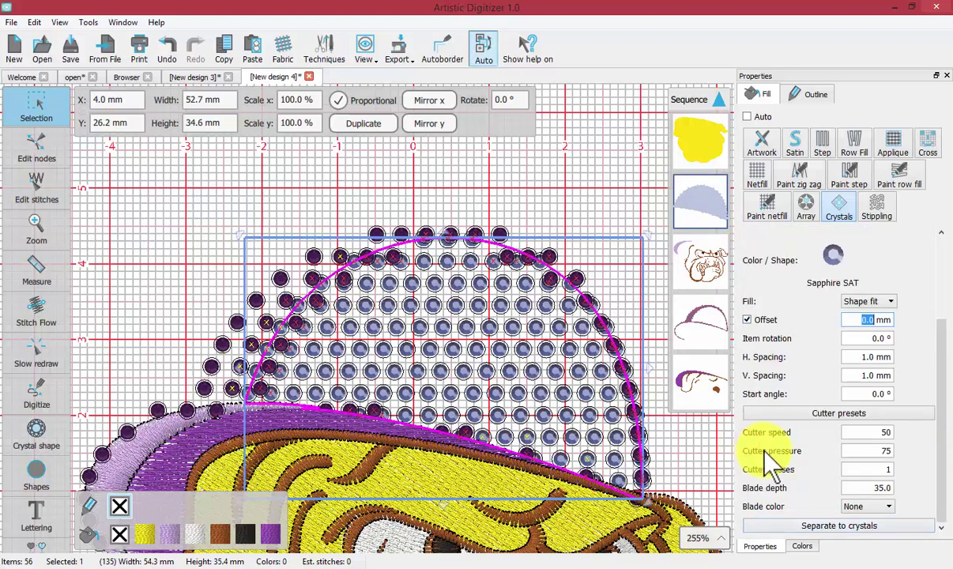
left_click(861, 320)
type("2")
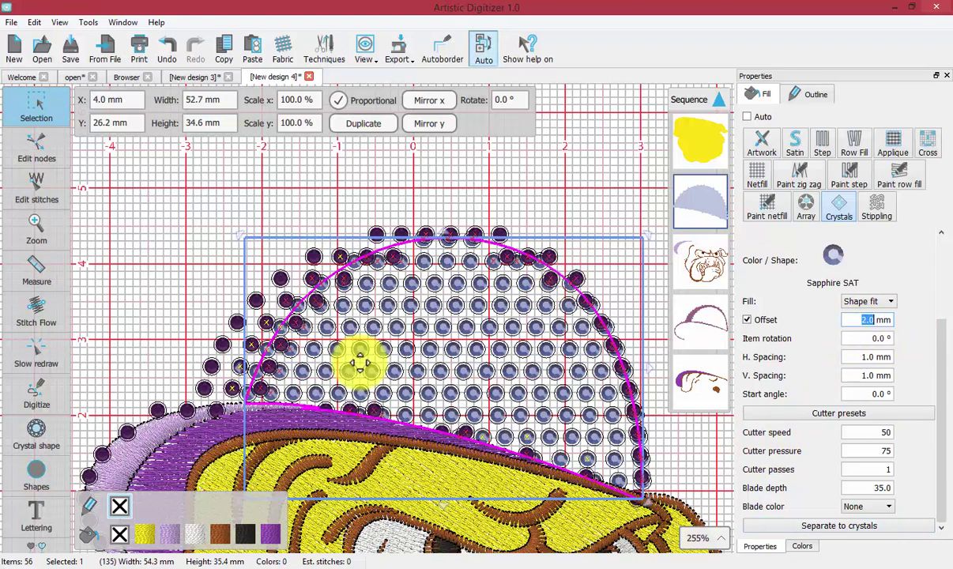
key("Return")
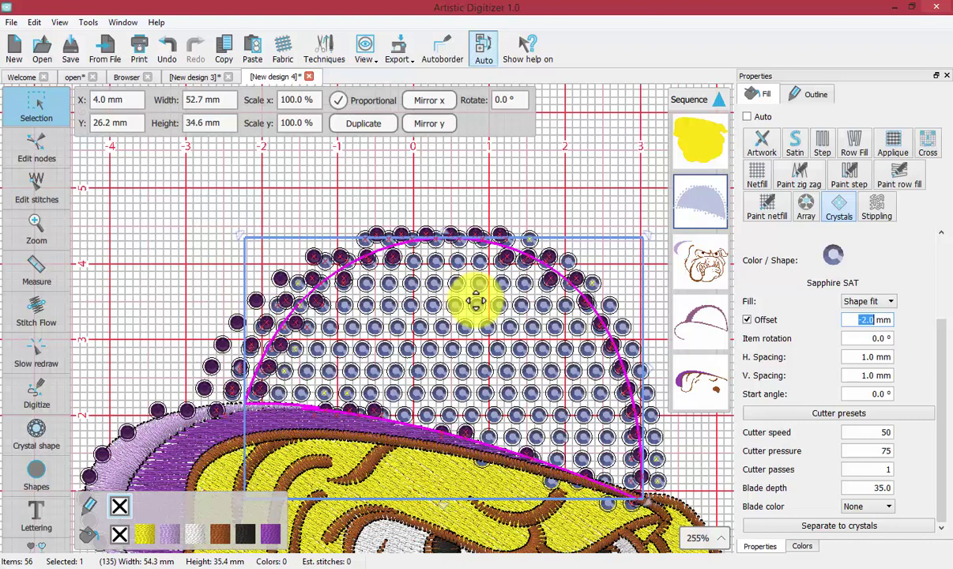
left_click_drag(475, 303, 472, 293)
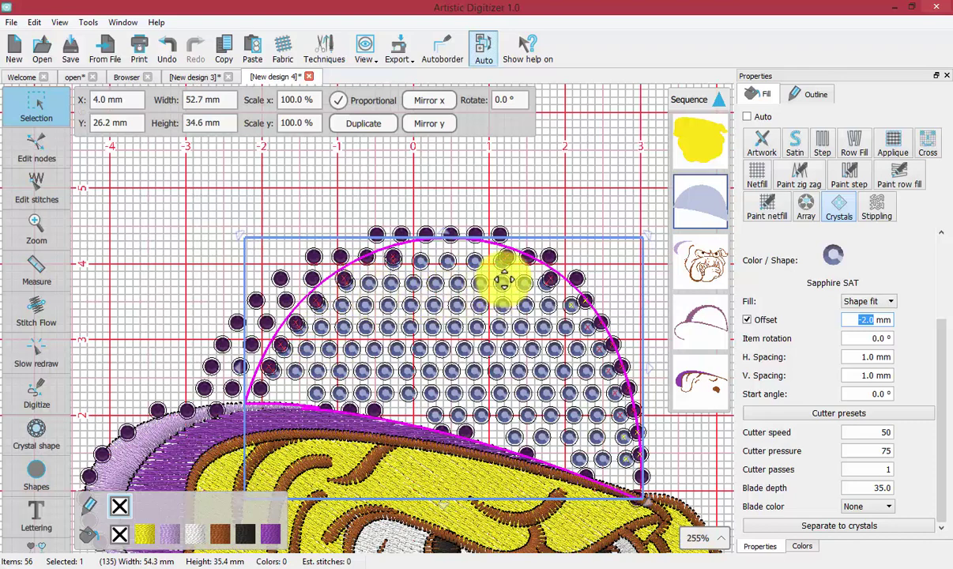
- Try the Rectangle and Circular layouts for the front panel's crystals and settle on the Contour fill
left_click(860, 303)
left_click(860, 318)
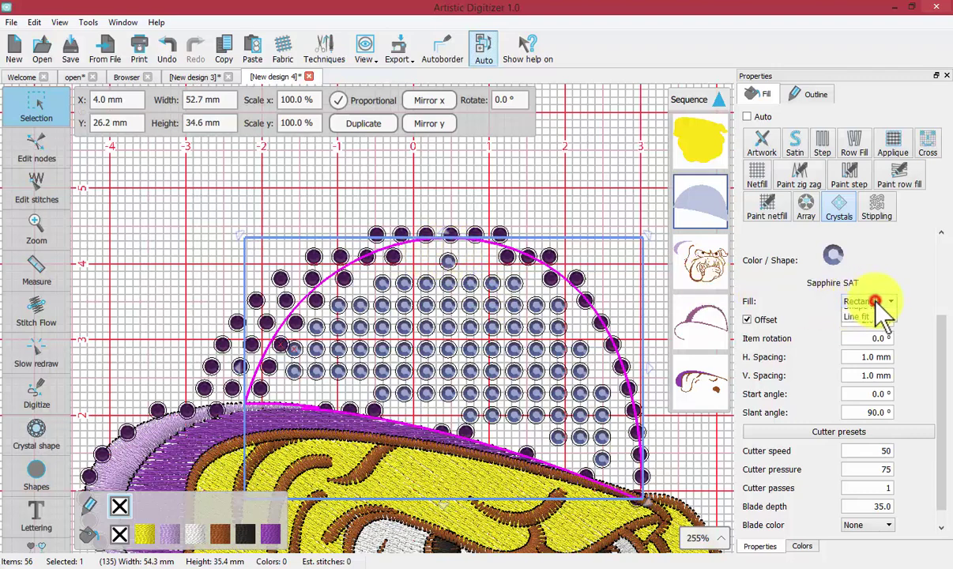
left_click(879, 305)
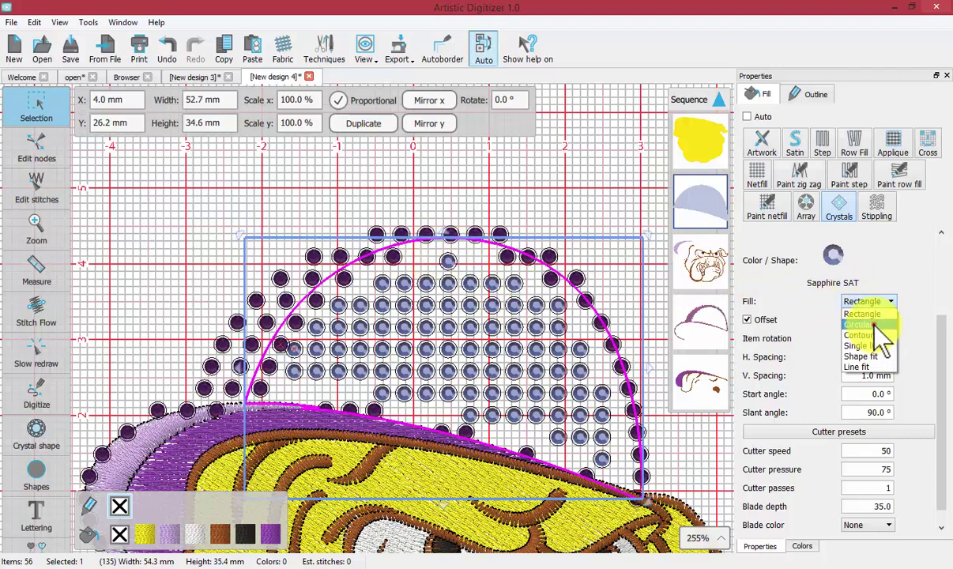
left_click(880, 324)
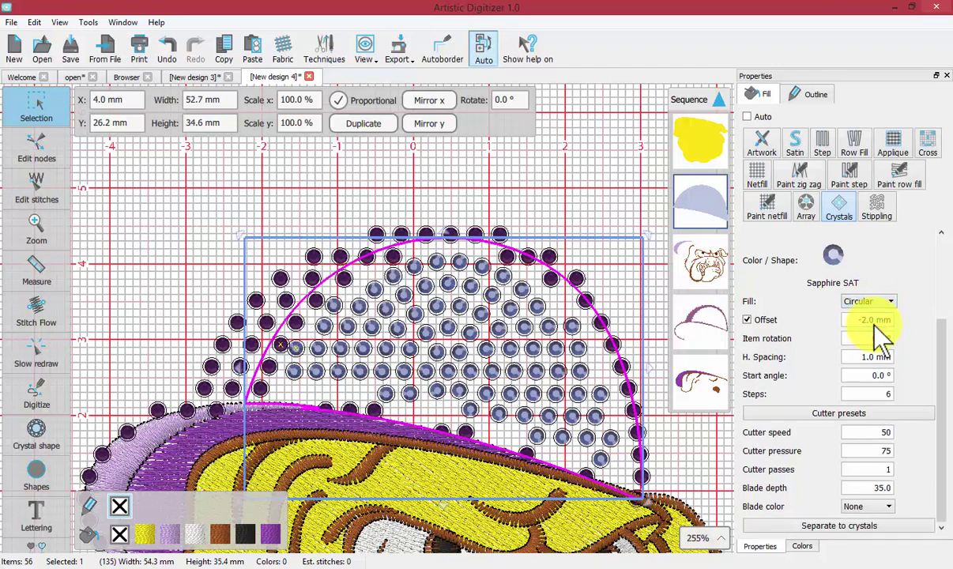
left_click(884, 308)
left_click(876, 348)
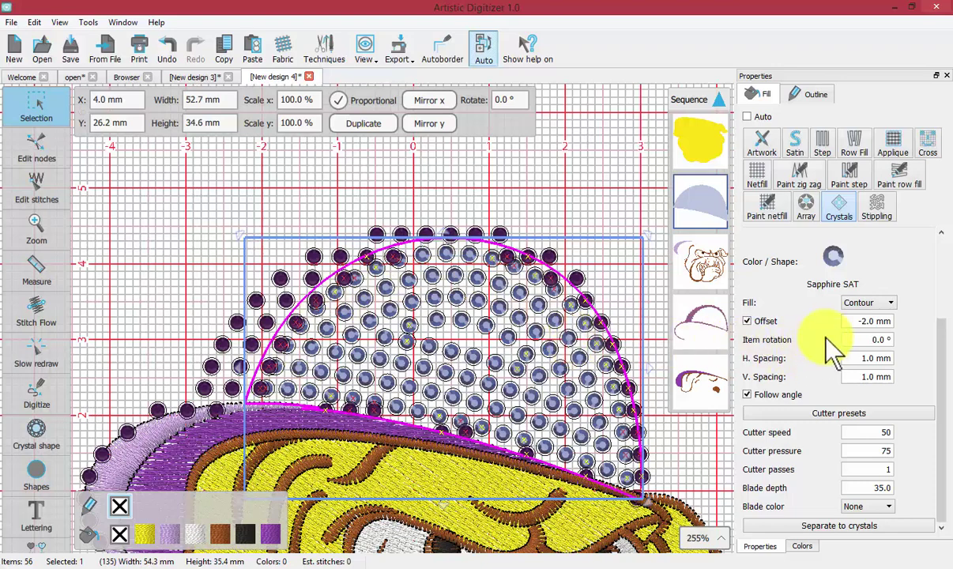
- Try a -4.0 mm offset on the front panel's contour crystal fill and settle on -3.0 mm
left_click(867, 321)
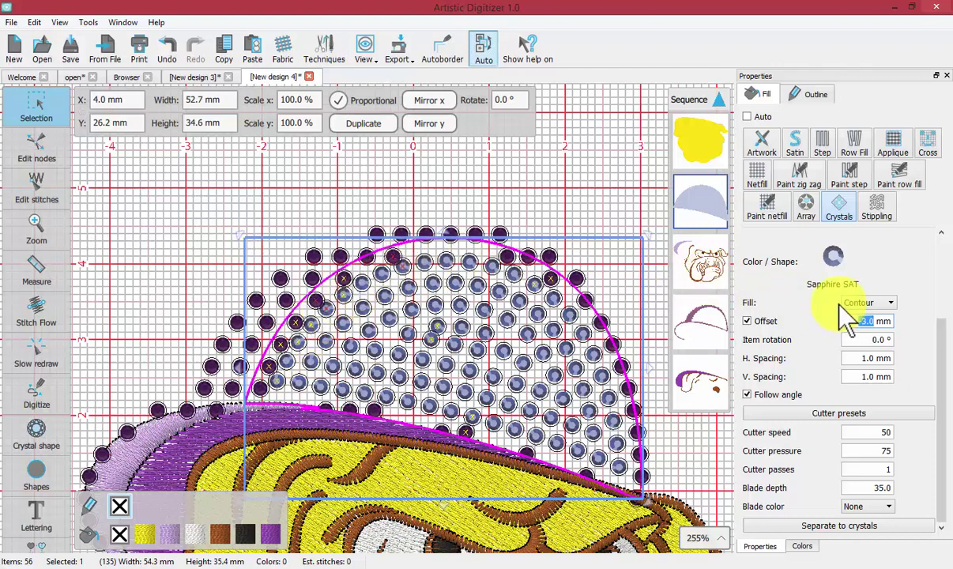
type("-4")
key("Return")
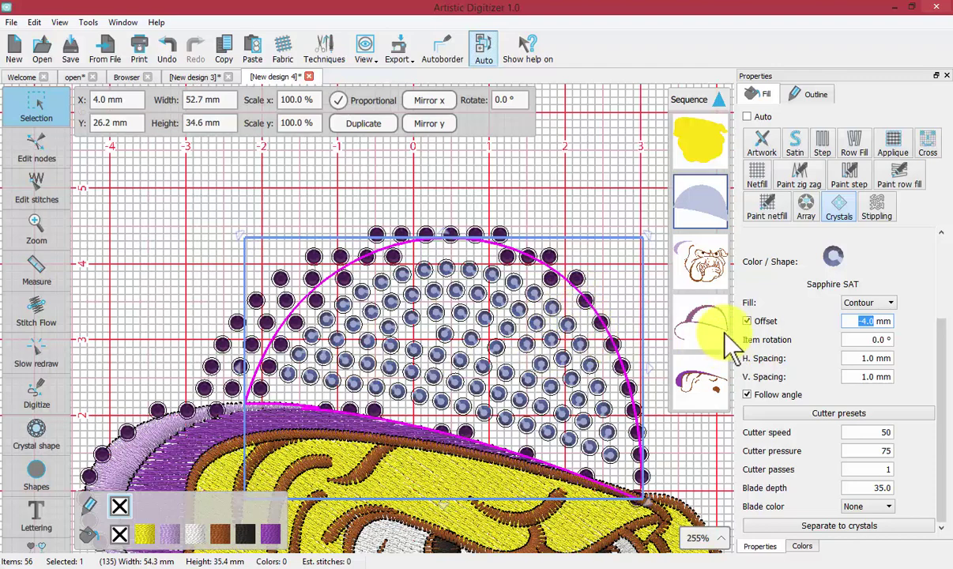
type("3.0")
key("Return")
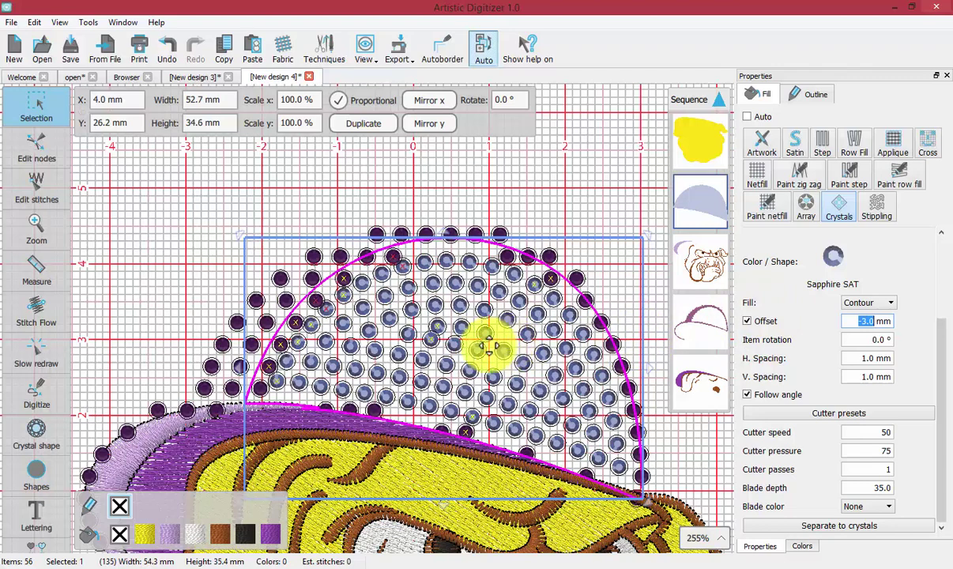
left_click(439, 326)
right_click(440, 326)
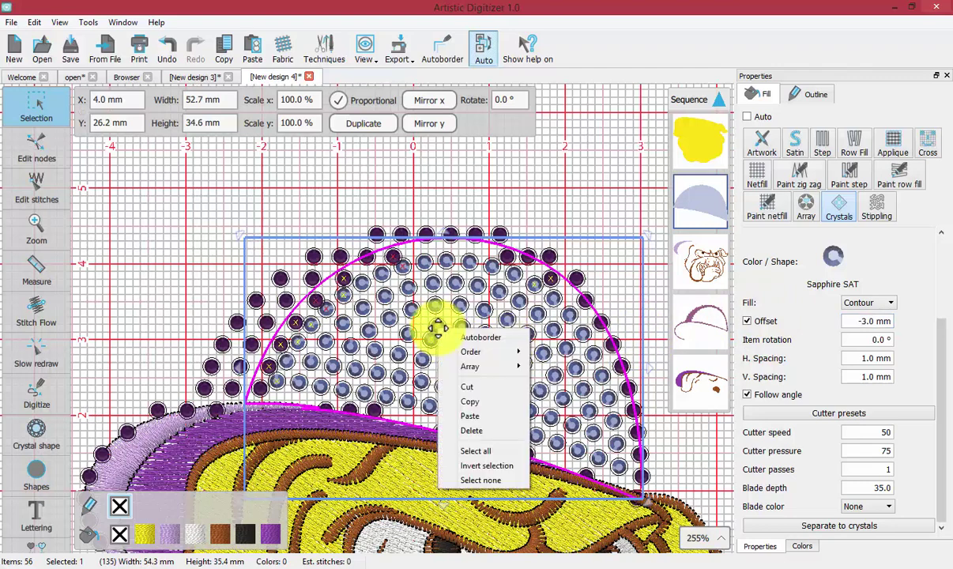
left_click(558, 310)
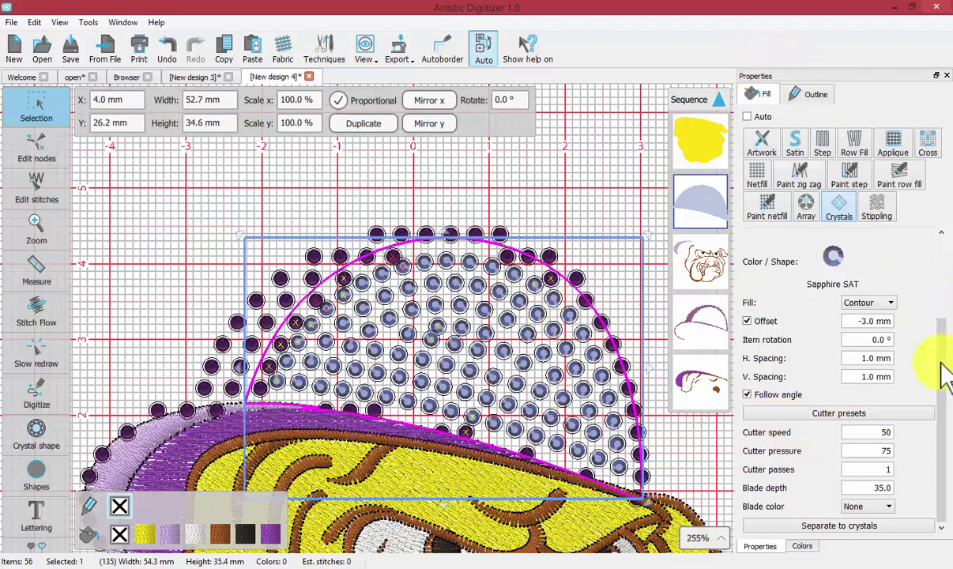
- Separate the front panel's contour fill into crystals, ungroup them into individually editable stones and clear the selection
left_click(859, 527)
left_click(560, 200)
left_click(515, 288)
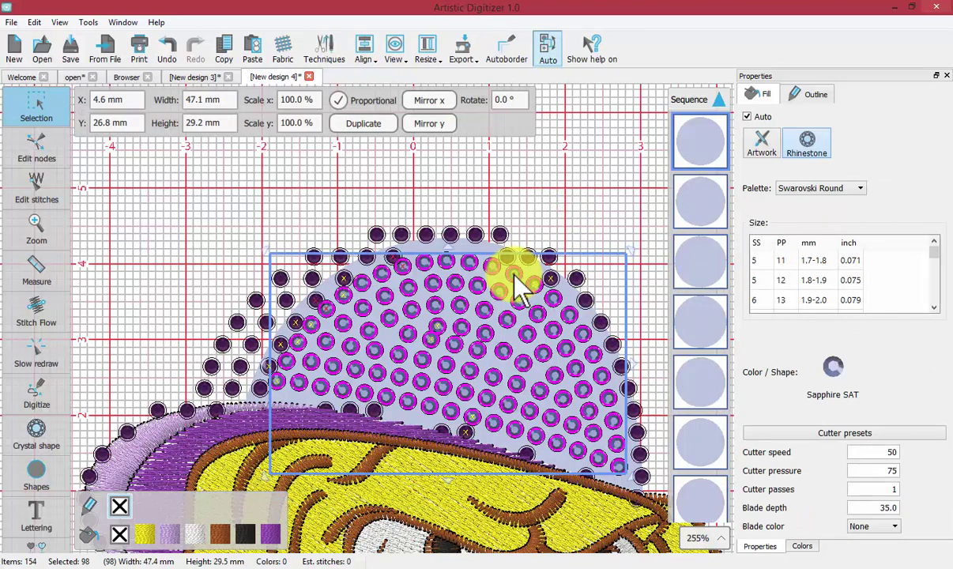
right_click(515, 289)
left_click(554, 332)
left_click(564, 204)
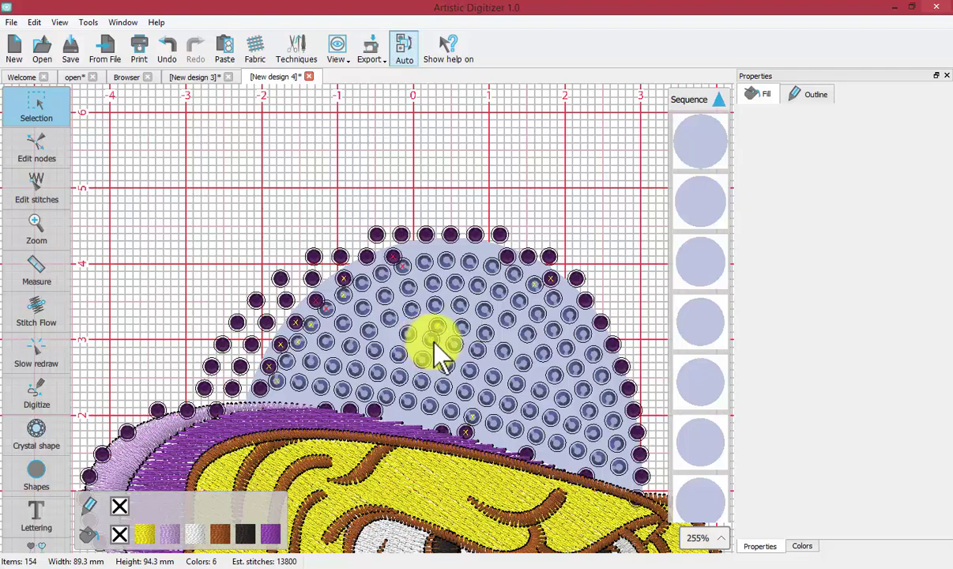
- Move the two overlapping crystals in the middle of the cap's front panel apart, one downward and one upward
scroll(434, 346, "up", 5)
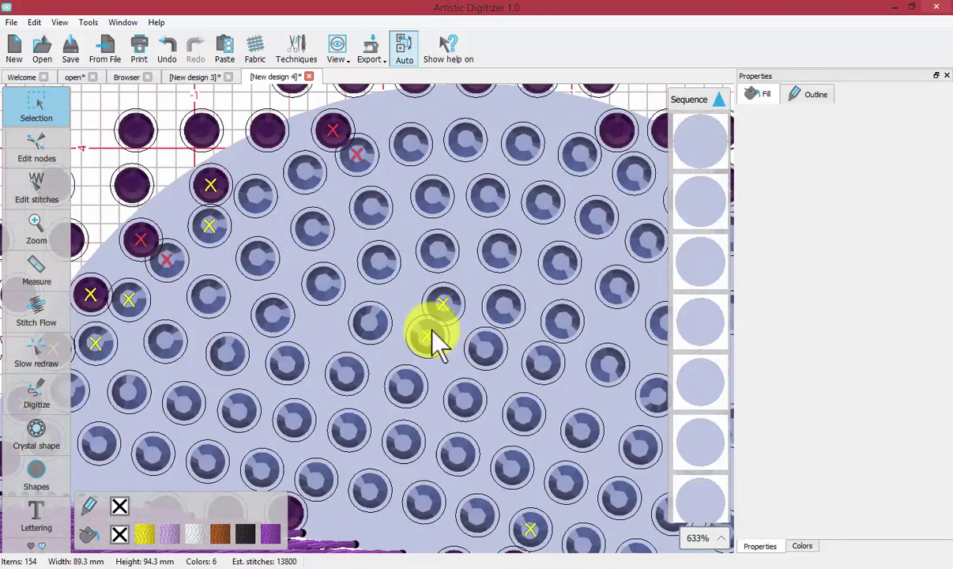
left_click(431, 336)
left_click_drag(431, 336, 432, 346)
left_click_drag(441, 310, 442, 295)
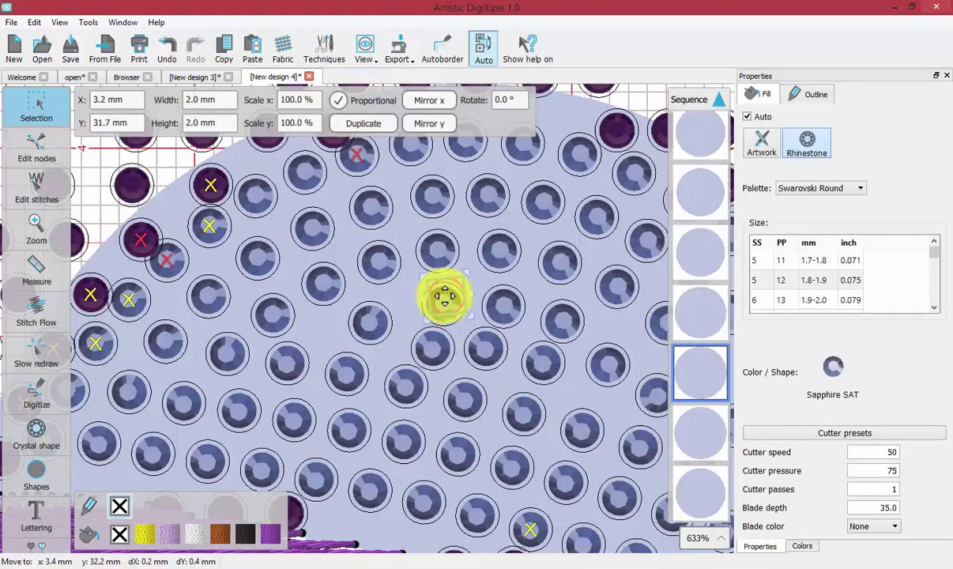
- Clear the overlaps along the panel's upper-left edge by deleting one blue crystal and moving three others away from the purple ones
left_click(169, 259)
left_click_drag(170, 260, 154, 291)
left_click(142, 295)
left_click(203, 225)
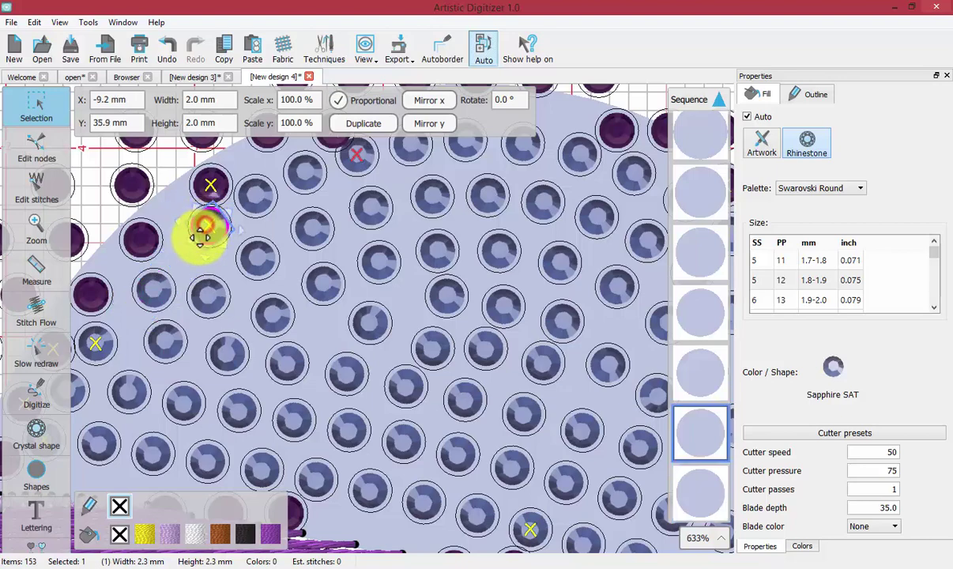
left_click_drag(197, 244, 189, 261)
left_click_drag(95, 342, 113, 338)
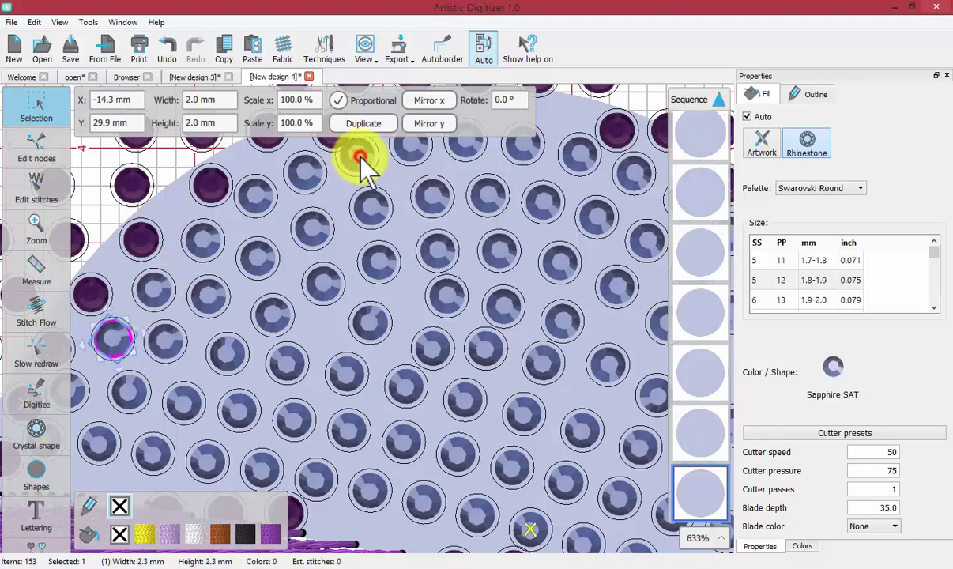
- Delete the blue crystal overlapping a purple one near the panel's top and fill the gap with a pasted copy of its right neighbour
left_click(357, 159)
key("Delete")
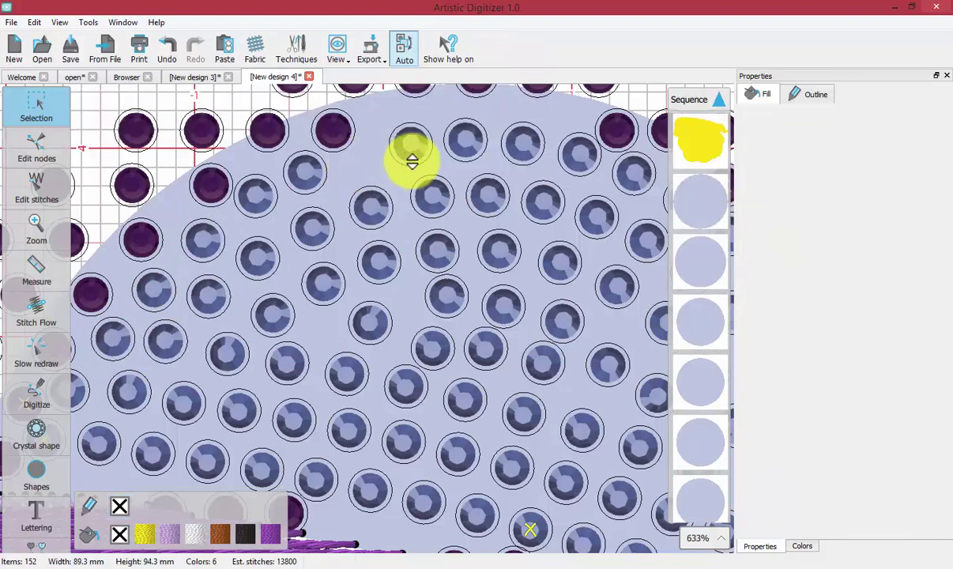
left_click(411, 145)
scroll(483, 170, "up", 3)
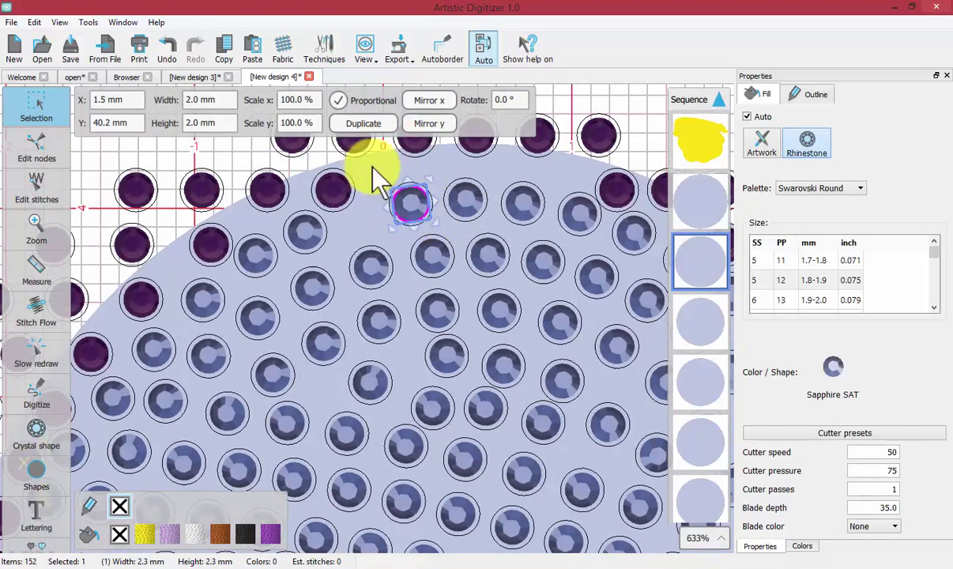
left_click(255, 49)
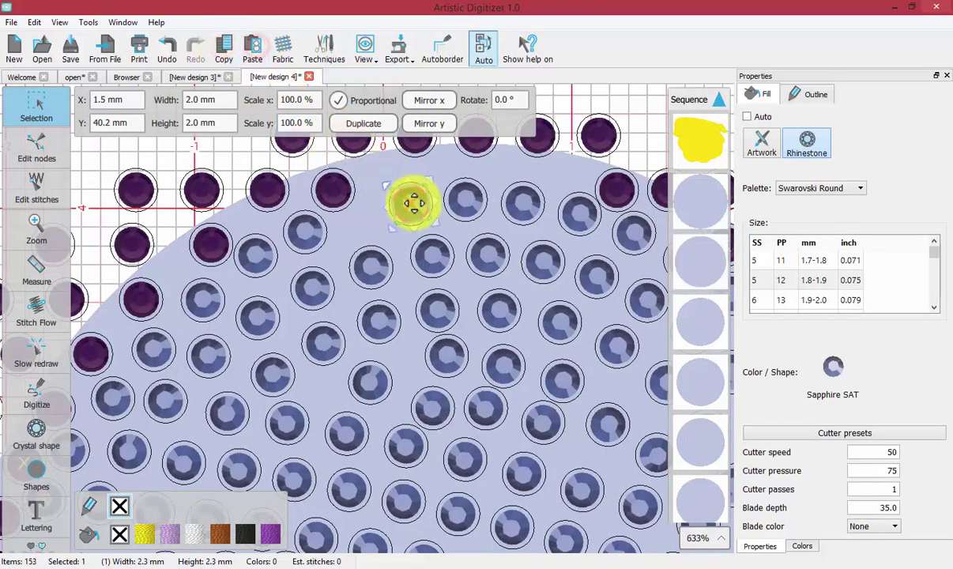
left_click_drag(411, 203, 385, 221)
left_click(413, 198)
left_click(411, 200)
mouse_move(411, 201)
left_mouse_down()
mouse_move(417, 192)
mouse_move(419, 204)
mouse_move(413, 196)
left_mouse_up()
- Review the edited crystals across the whole cap for remaining overlaps
scroll(453, 269, "up", 1)
left_click(453, 269)
scroll(454, 269, "down", 3)
scroll(457, 260, "down", 1)
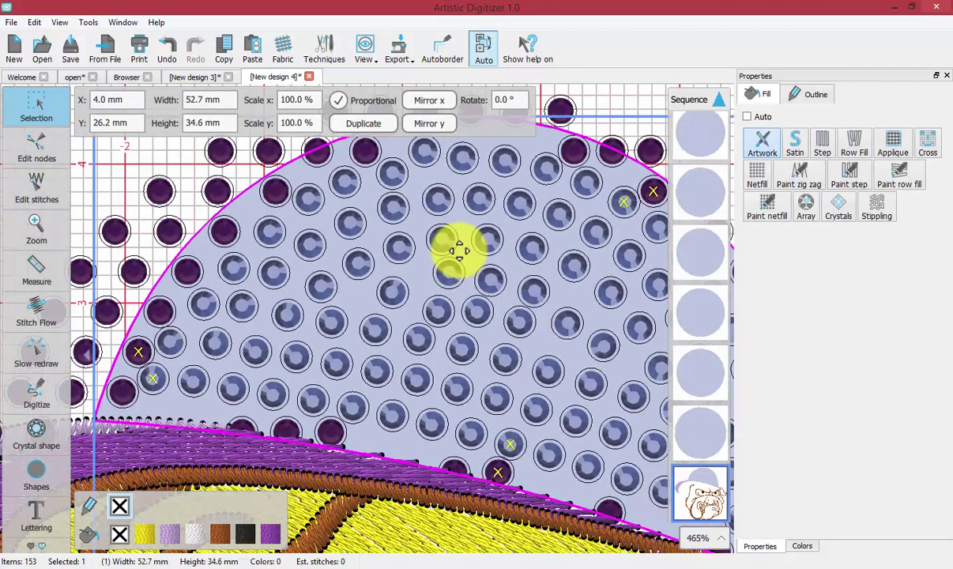
scroll(467, 245, "down", 2)
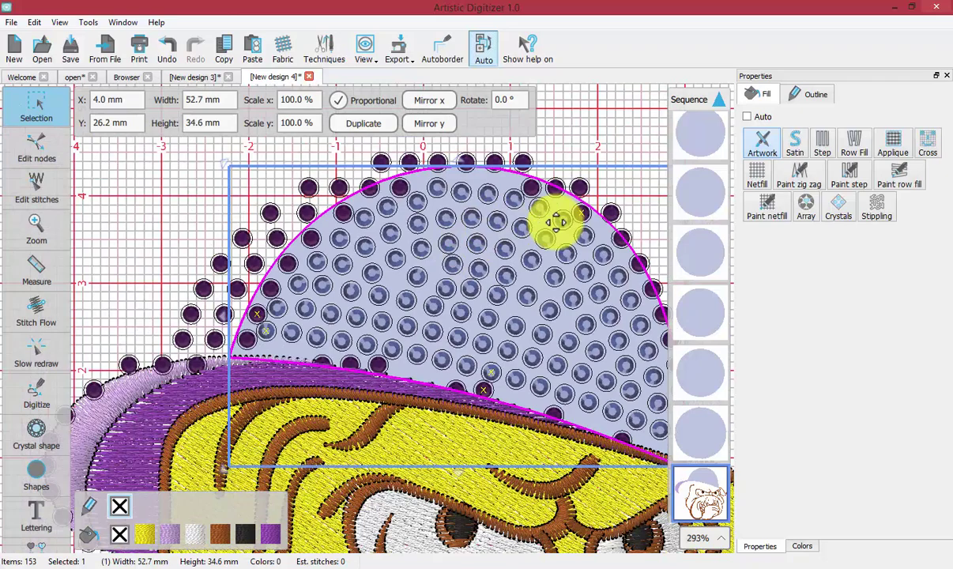
scroll(535, 241, "down", 1)
scroll(535, 243, "down", 3)
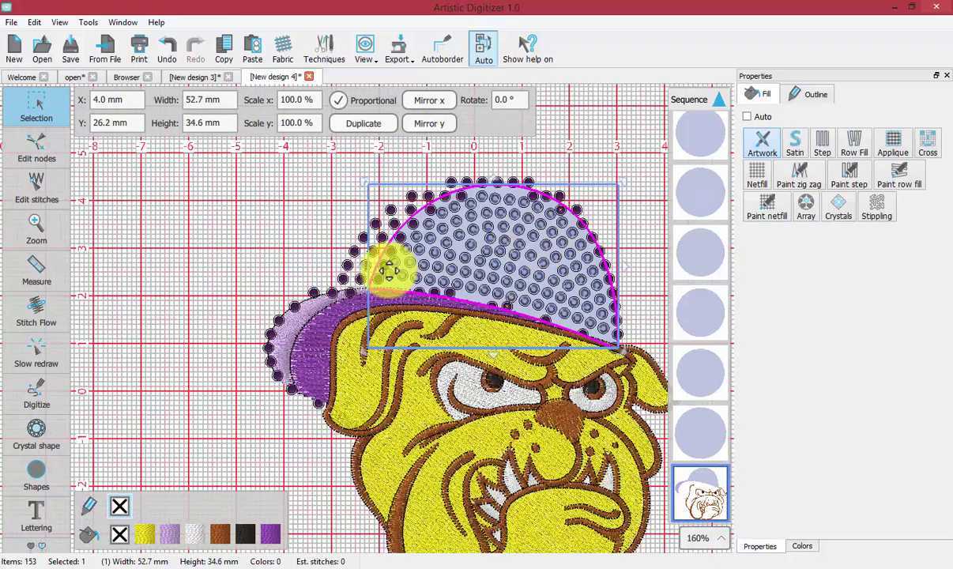